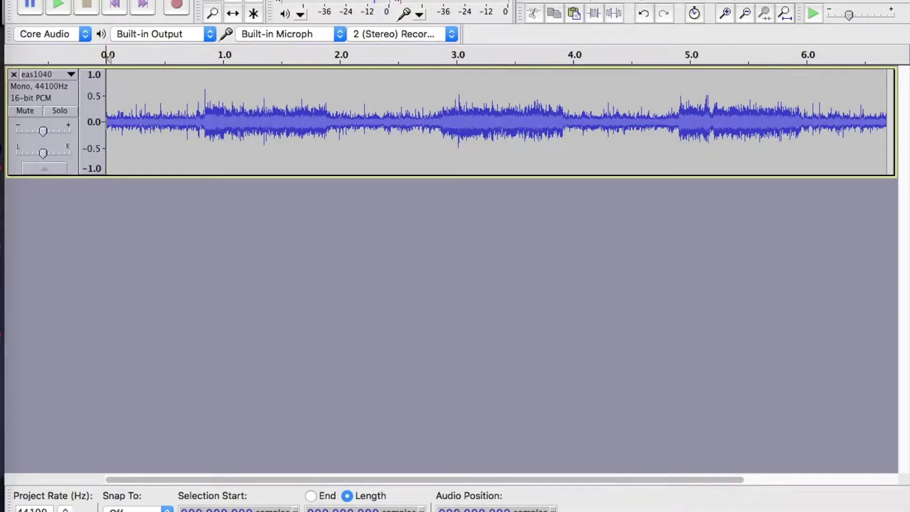
Step: Capture a noise profile from the quiet lead-in before the first burst, from 0 to about 0.84 seconds
{"action": "left_click_drag", "start_coordinate": [204, 122], "coordinate": [105, 122]}
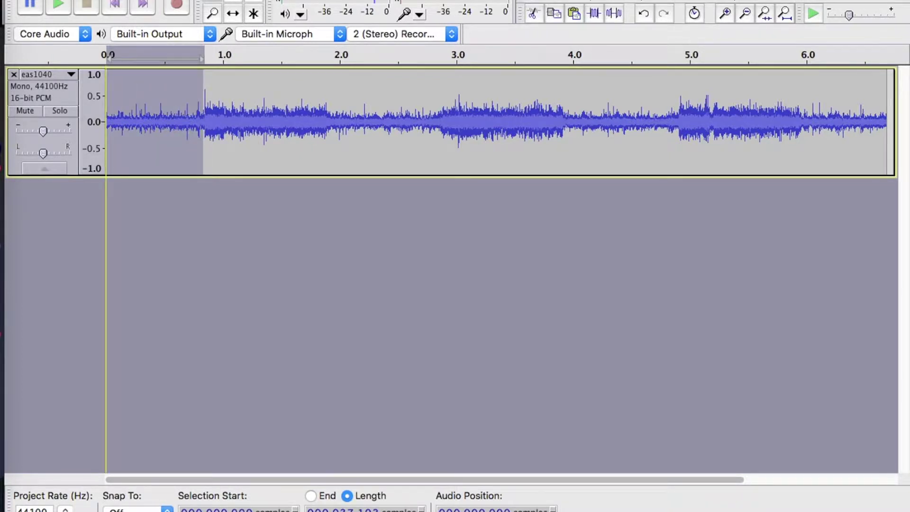
{"action": "left_click", "coordinate": [339, 1]}
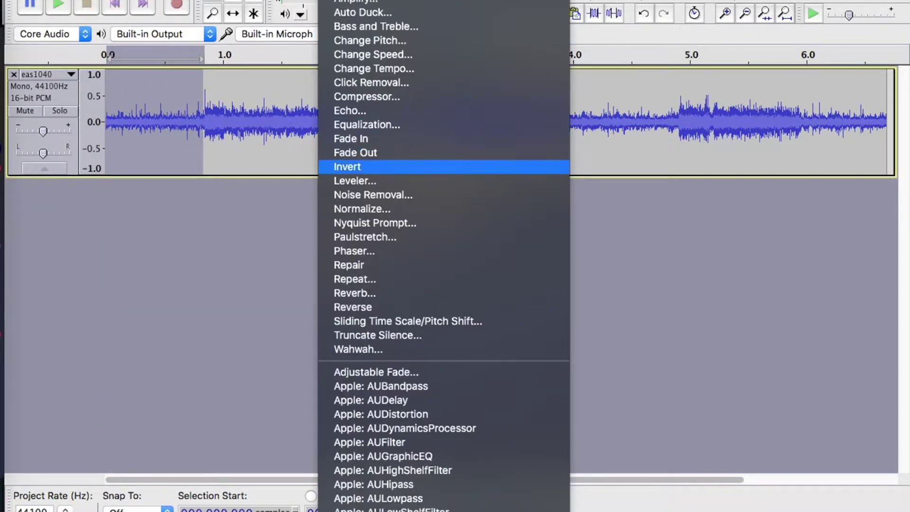
{"action": "left_click", "coordinate": [372, 196]}
{"action": "left_click", "coordinate": [456, 165]}
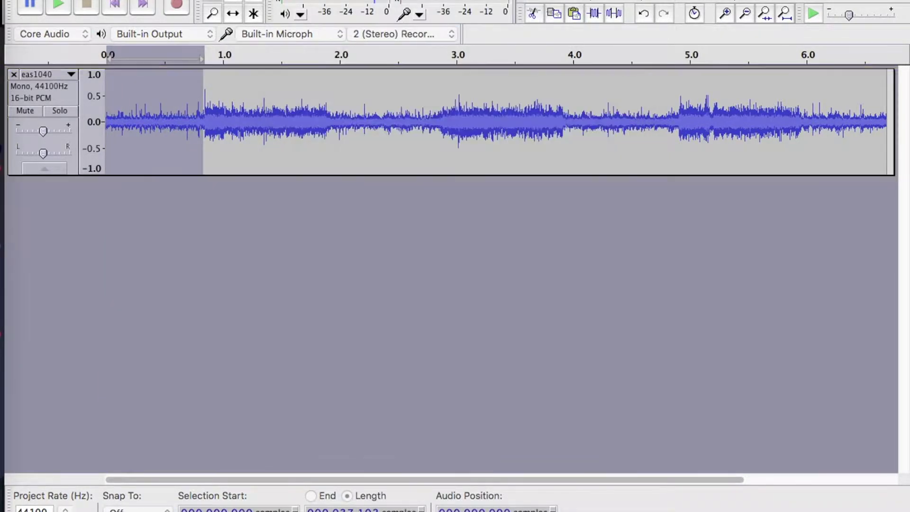
Step: Apply Noise Removal to the entire track with 18 dB of noise reduction
{"action": "double_click", "coordinate": [380, 128]}
{"action": "left_click", "coordinate": [339, 1]}
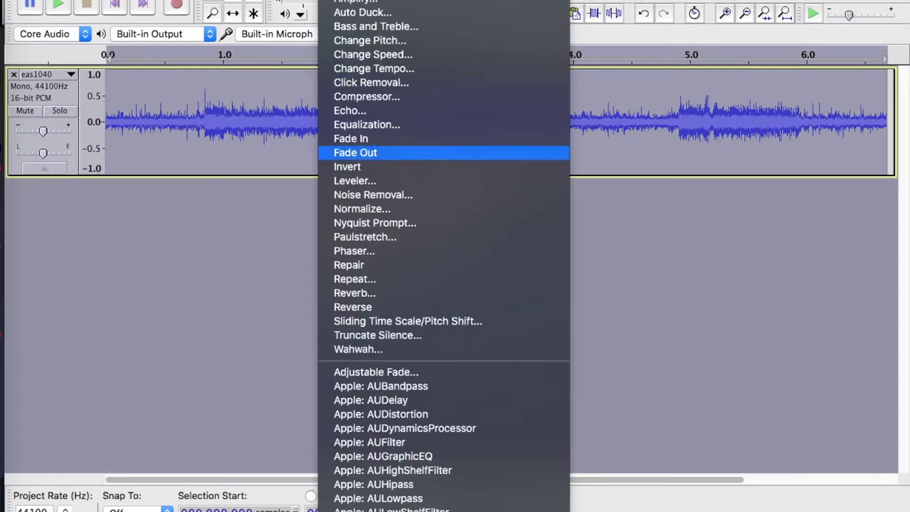
{"action": "left_click", "coordinate": [373, 195]}
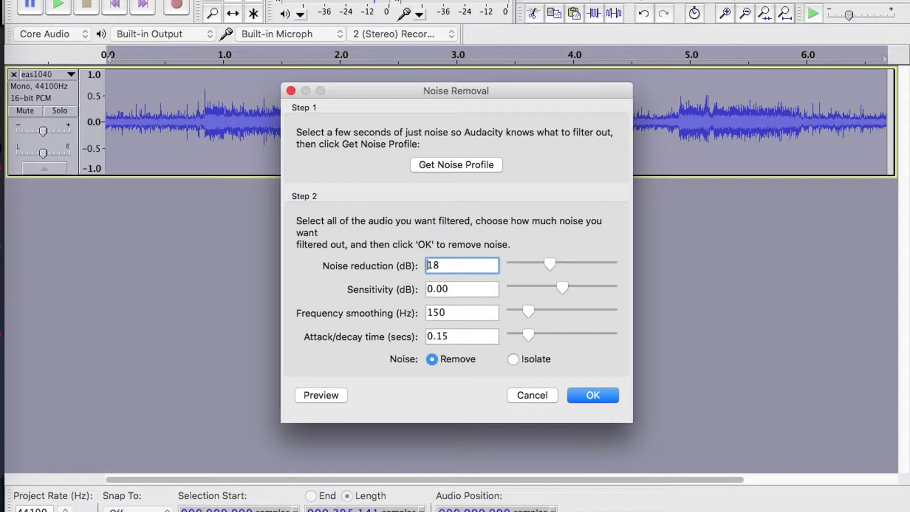
{"action": "key", "text": "Return"}
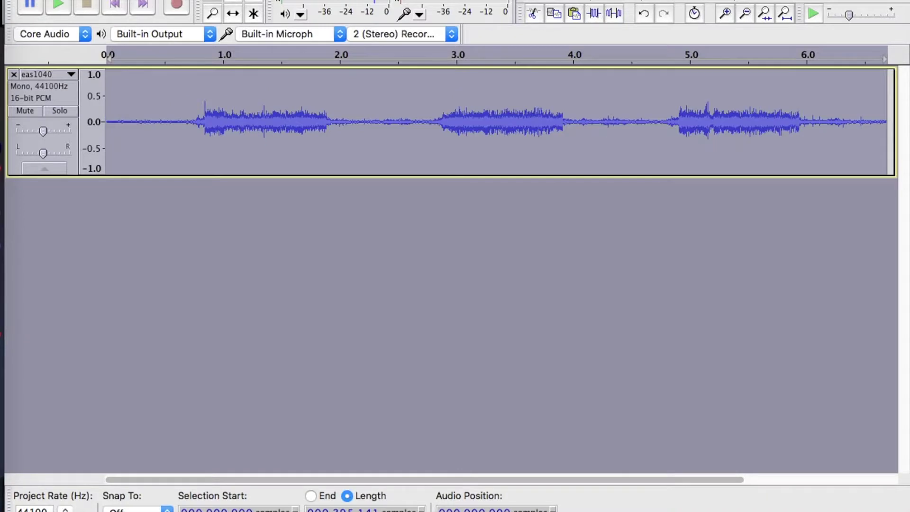
Step: Delete the quiet lead-in so that the track starts at the first burst
{"action": "left_click", "coordinate": [199, 138]}
{"action": "left_click", "coordinate": [309, 138]}
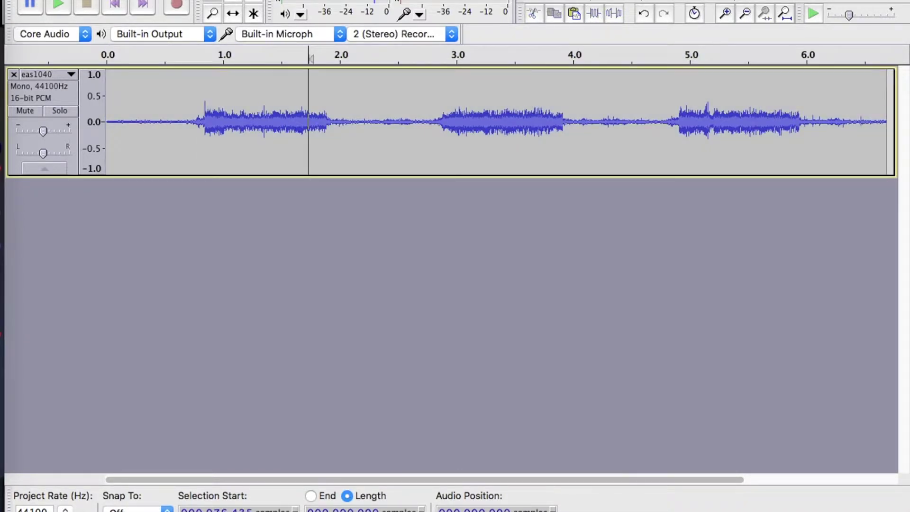
{"action": "left_click_drag", "start_coordinate": [204, 123], "coordinate": [105, 123]}
{"action": "key", "text": "Delete"}
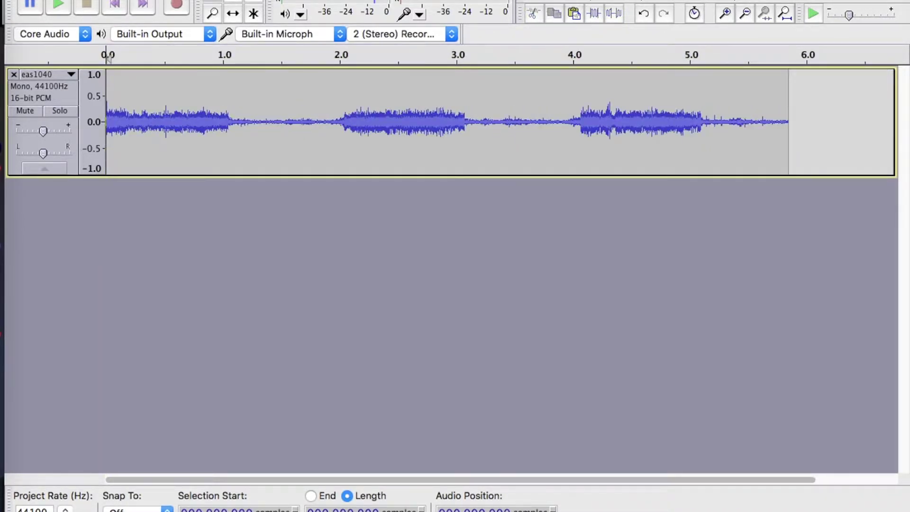
Step: Replace the noisy gap between the first and second bursts with 1 second of generated silence
{"action": "left_click_drag", "start_coordinate": [343, 123], "coordinate": [230, 123]}
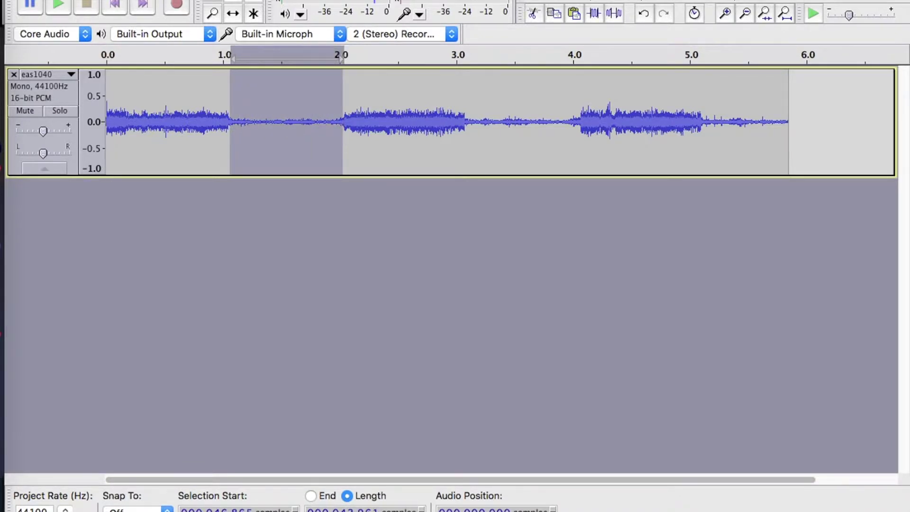
{"action": "key", "text": "Delete"}
{"action": "left_click", "coordinate": [281, 0]}
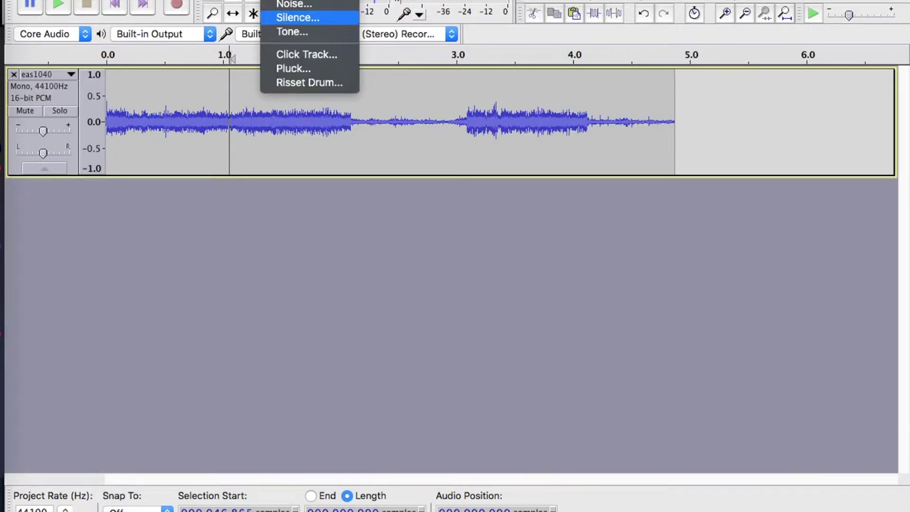
{"action": "left_click", "coordinate": [298, 17]}
{"action": "key", "text": "Return"}
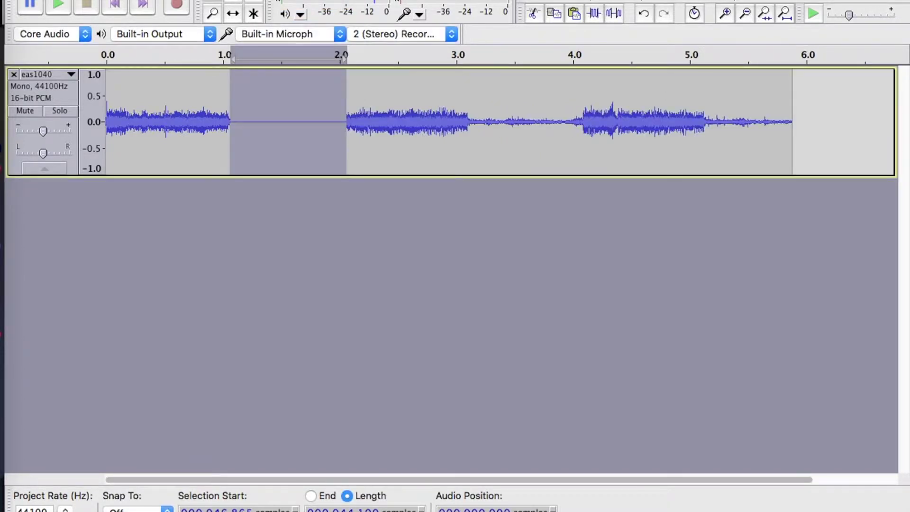
Step: Replace the noisy gap between the second and third bursts with 1 second of generated silence
{"action": "left_click", "coordinate": [636, 122]}
{"action": "left_click_drag", "start_coordinate": [582, 121], "coordinate": [467, 122]}
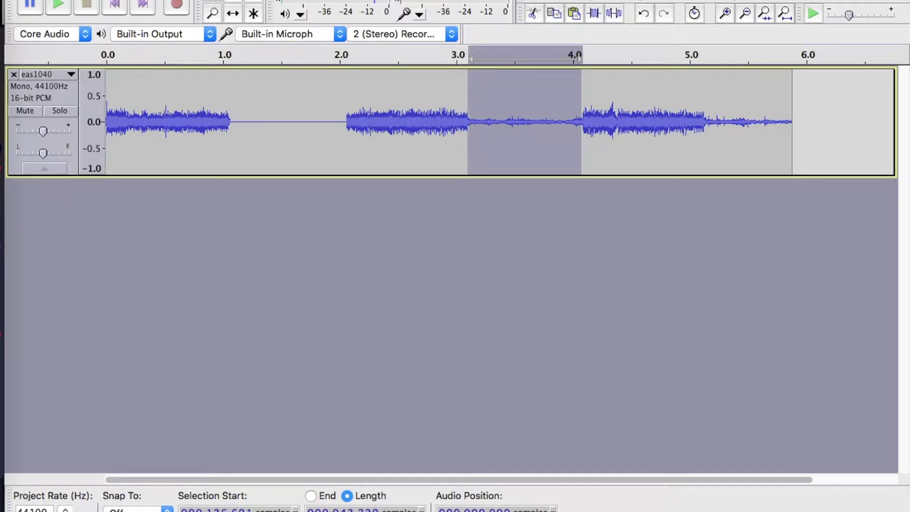
{"action": "key", "text": "BackSpace"}
{"action": "left_click", "coordinate": [286, 0]}
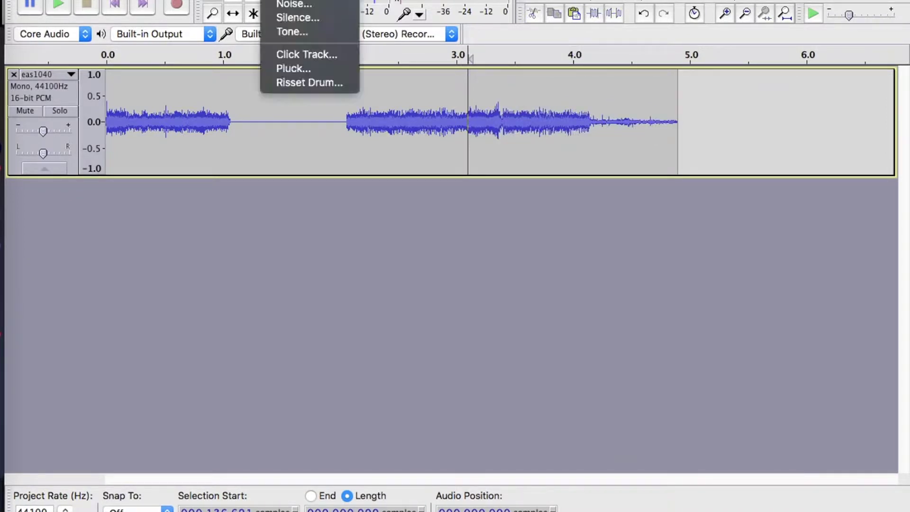
{"action": "left_click", "coordinate": [298, 18]}
{"action": "key", "text": "Return"}
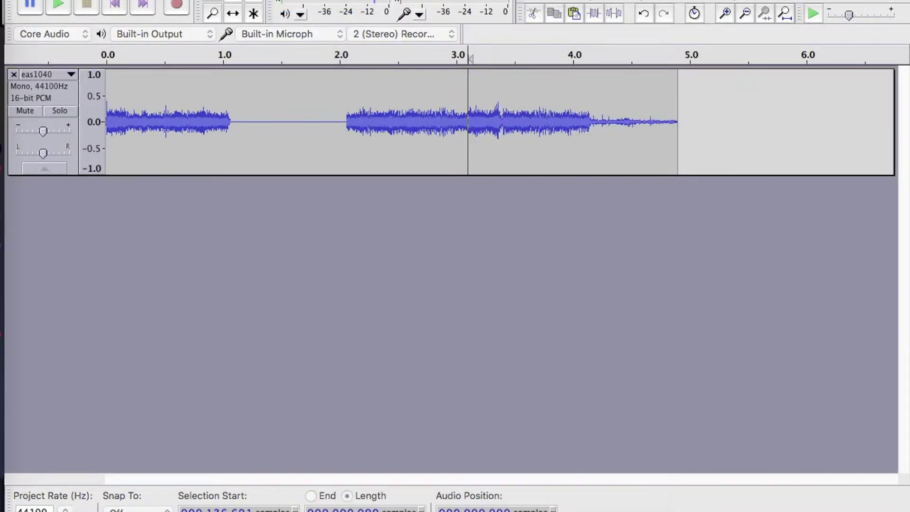
Step: Delete the residual noise after the third burst through the end of the track
{"action": "left_click", "coordinate": [353, 122]}
{"action": "key", "text": "super+a"}
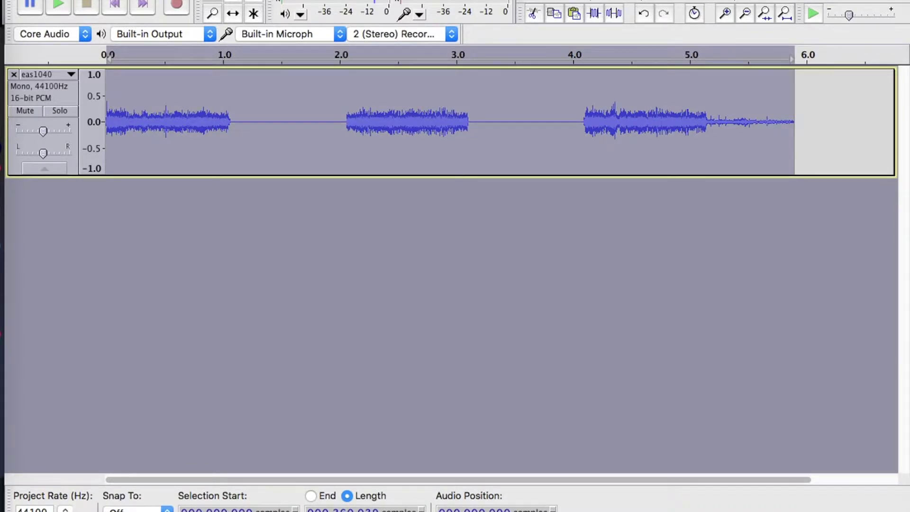
{"action": "left_click", "coordinate": [831, 122]}
{"action": "left_click_drag", "start_coordinate": [820, 122], "coordinate": [707, 122]}
{"action": "key", "text": "Delete"}
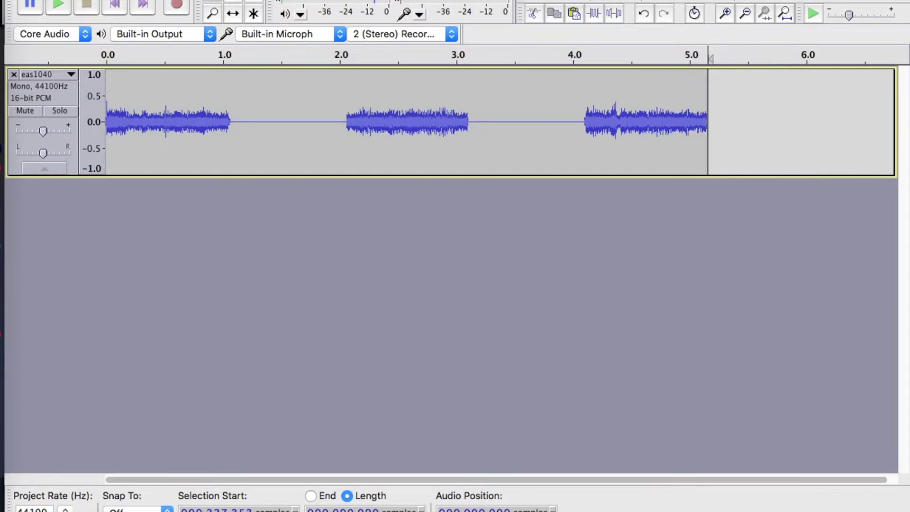
Step: Apply a High Pass Filter to the whole track with a 48 dB rolloff and a 500 Hz cutoff frequency
{"action": "key", "text": "super+a"}
{"action": "left_click", "coordinate": [342, 0]}
{"action": "scroll", "coordinate": [375, 443], "scroll_direction": "down", "scroll_amount": 10}
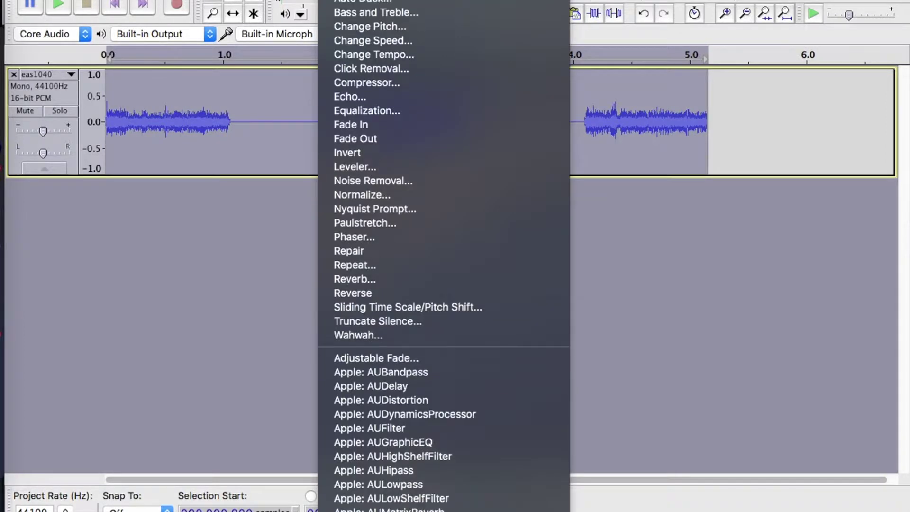
{"action": "key", "text": "Up"}
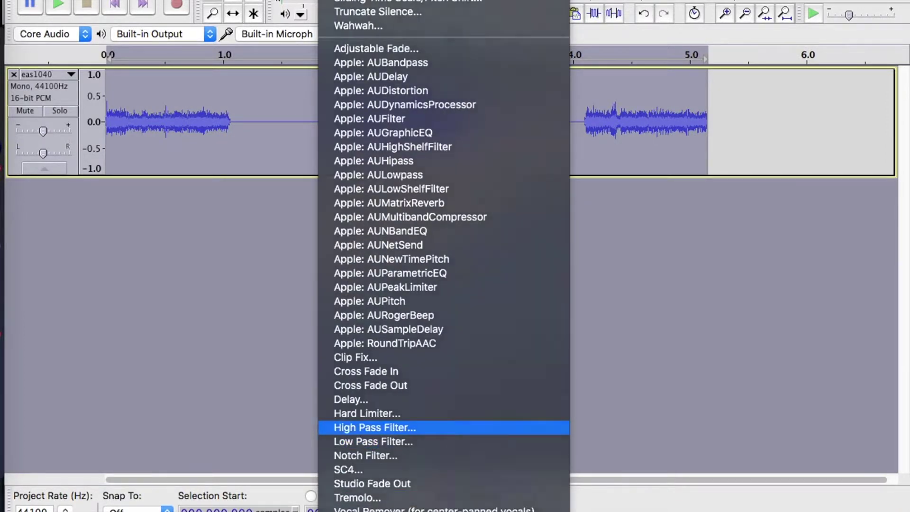
{"action": "key", "text": "Return"}
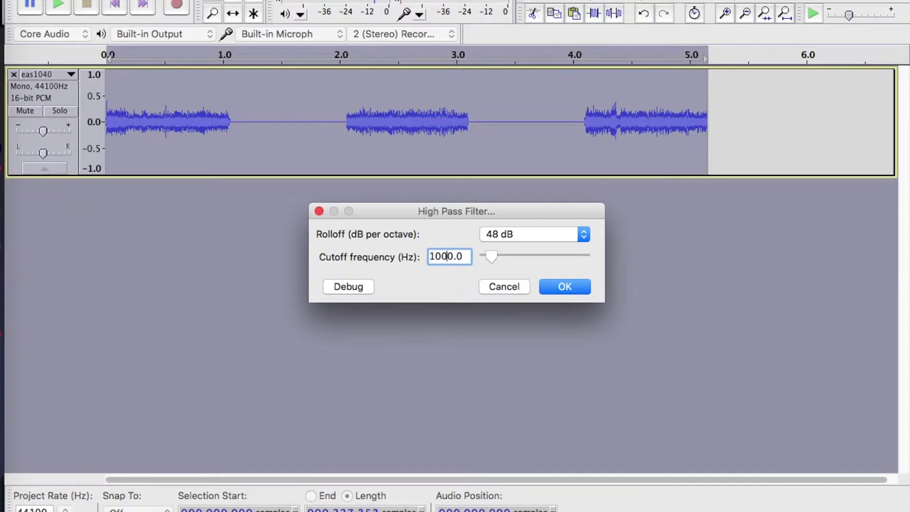
{"action": "key", "text": "super+a"}
{"action": "type", "text": "500"}
{"action": "key", "text": "Return"}
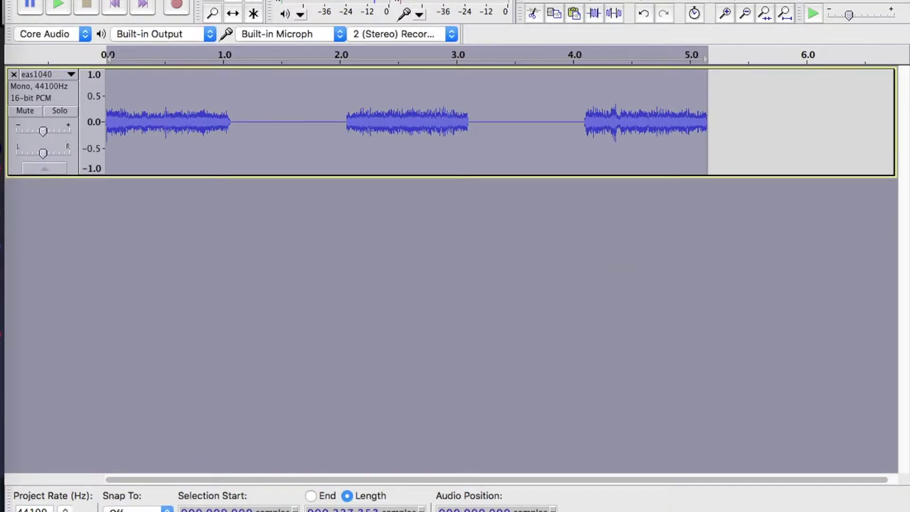
Step: Duplicate the filtered track and amplify both copies with the Amplify effect
{"action": "key", "text": "super+d"}
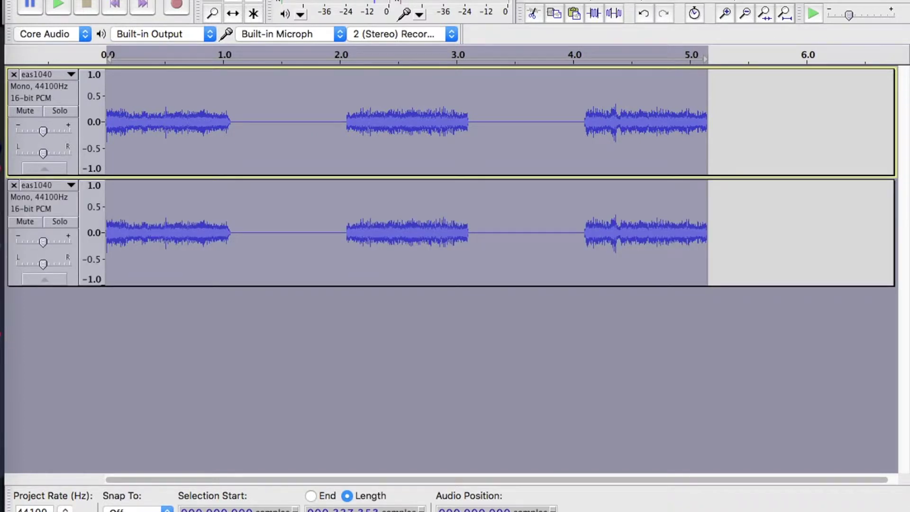
{"action": "left_click", "coordinate": [300, 137]}
{"action": "key", "text": "super+a"}
{"action": "left_click", "coordinate": [332, 0]}
{"action": "left_click", "coordinate": [351, 1]}
{"action": "key", "text": "Return"}
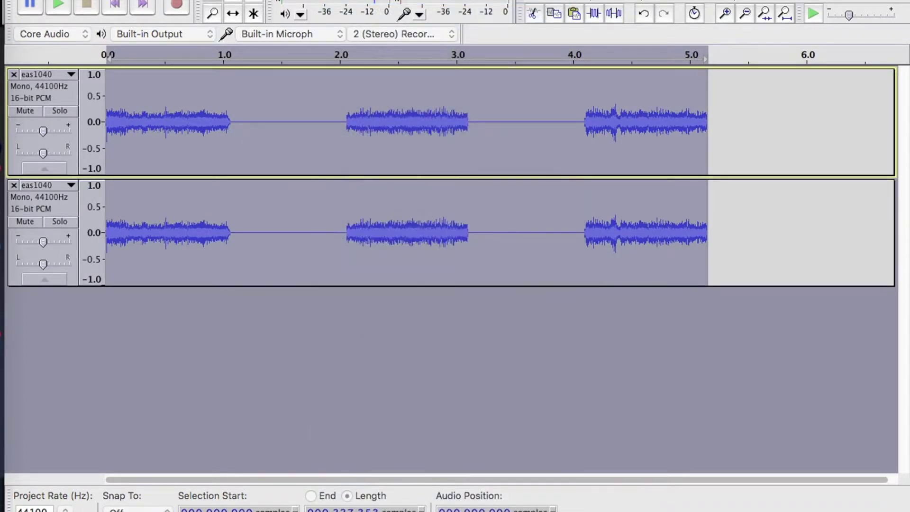
Step: Apply a Notch Filter at 1563 Hz to the whole upper track only
{"action": "double_click", "coordinate": [612, 123]}
{"action": "left_click", "coordinate": [377, 0]}
{"action": "mouse_move", "coordinate": [338, 0]}
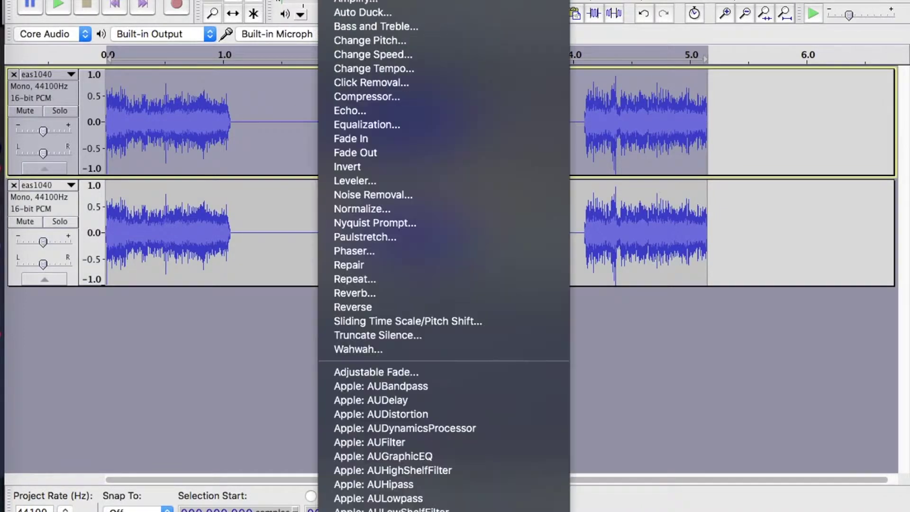
{"action": "scroll", "coordinate": [443, 256], "scroll_direction": "down", "scroll_amount": 10}
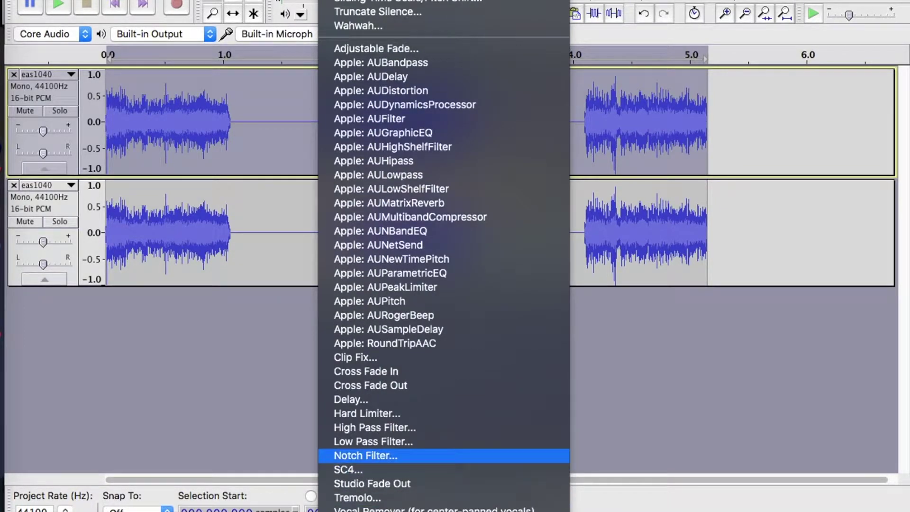
{"action": "left_click", "coordinate": [365, 455]}
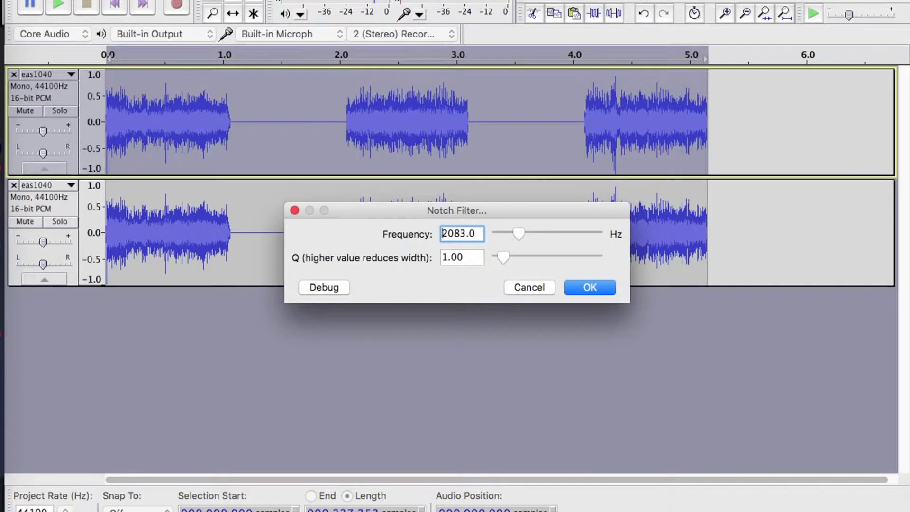
{"action": "type", "text": "1563"}
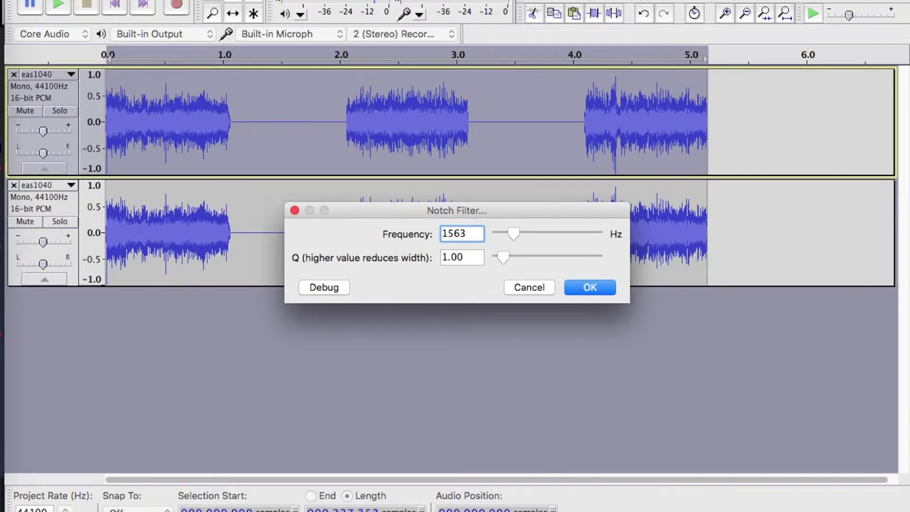
{"action": "key", "text": "Return"}
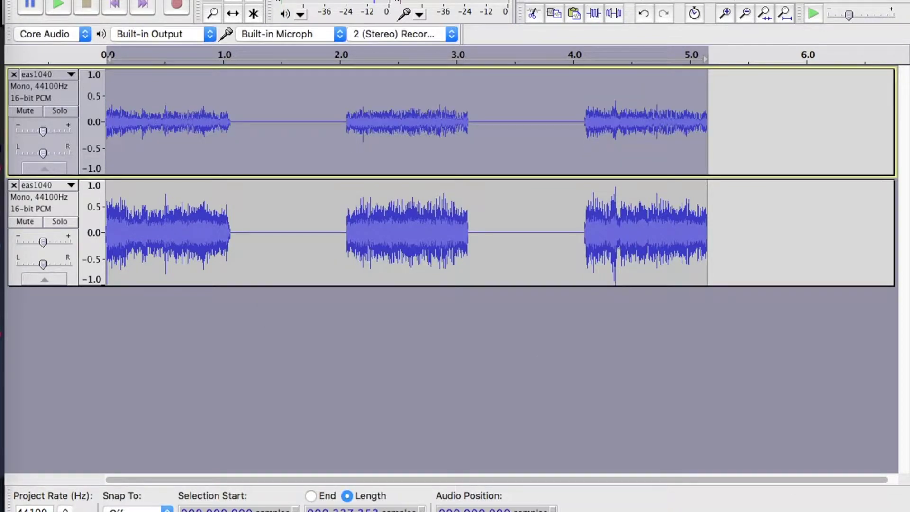
Step: Apply a Notch Filter at 2083 Hz to the whole lower track only
{"action": "double_click", "coordinate": [407, 232]}
{"action": "left_click", "coordinate": [337, 0]}
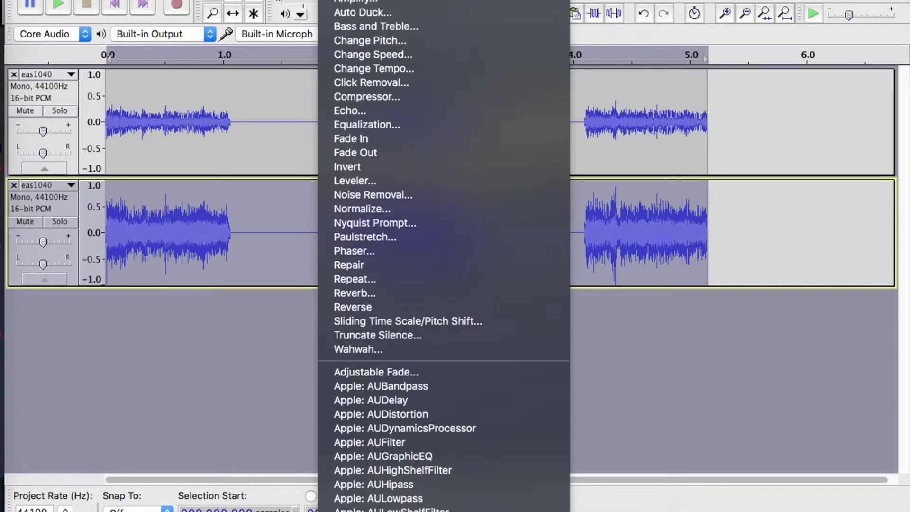
{"action": "scroll", "coordinate": [444, 256], "scroll_direction": "down", "scroll_amount": 10}
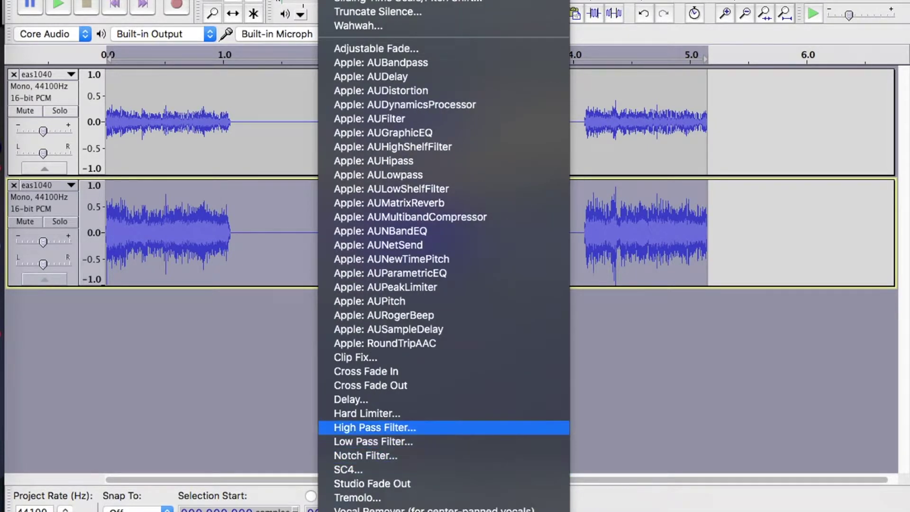
{"action": "left_click", "coordinate": [380, 455]}
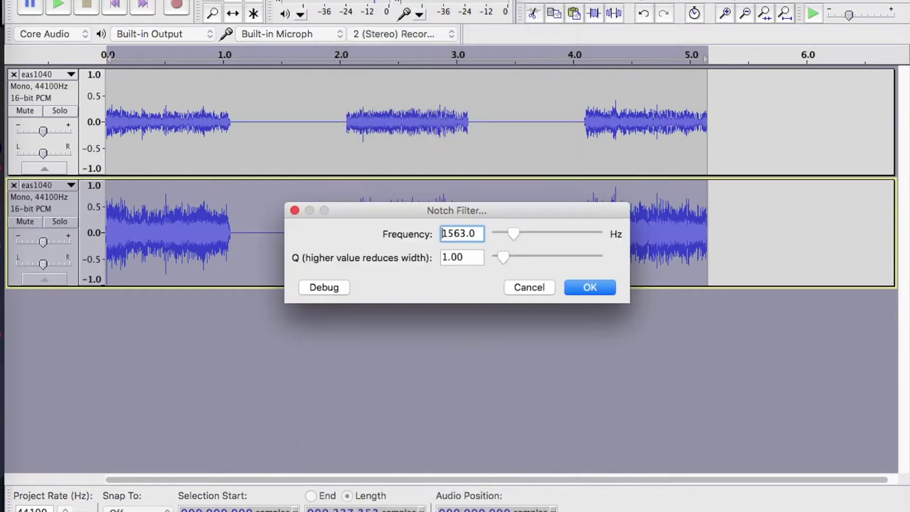
{"action": "type", "text": "2083"}
{"action": "key", "text": "Return"}
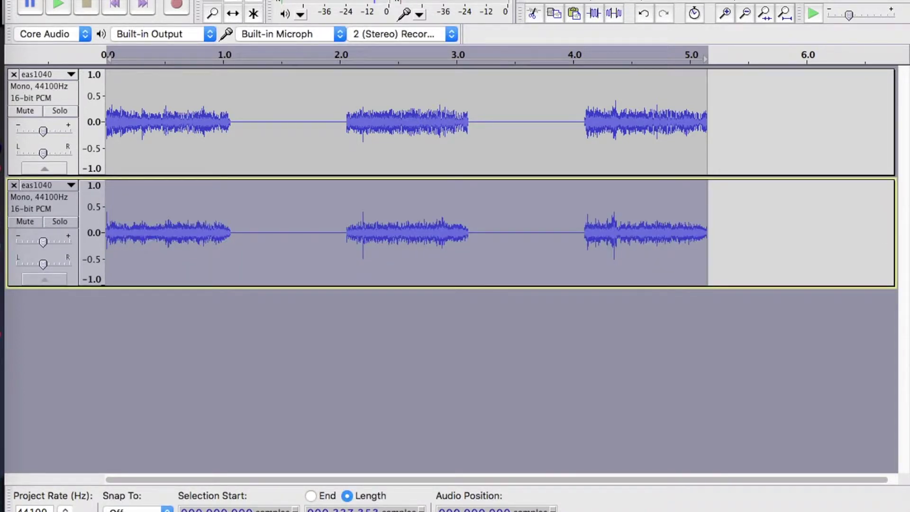
Step: Rectify the whole upper track with the Nyquist Prompt effect so its waveform lies entirely above zero
{"action": "left_click", "coordinate": [108, 56]}
{"action": "left_click", "coordinate": [726, 13]}
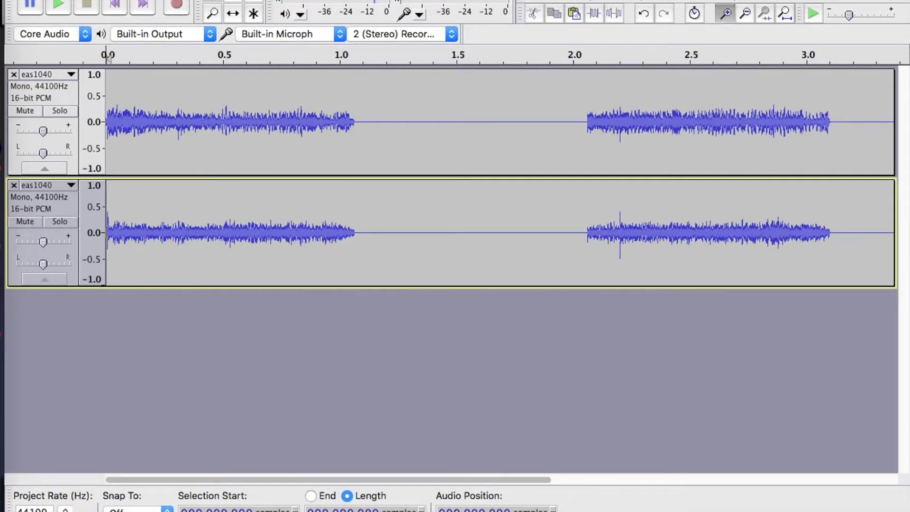
{"action": "left_click", "coordinate": [726, 12]}
{"action": "left_click", "coordinate": [725, 13]}
{"action": "left_click", "coordinate": [725, 13]}
{"action": "left_click", "coordinate": [725, 13]}
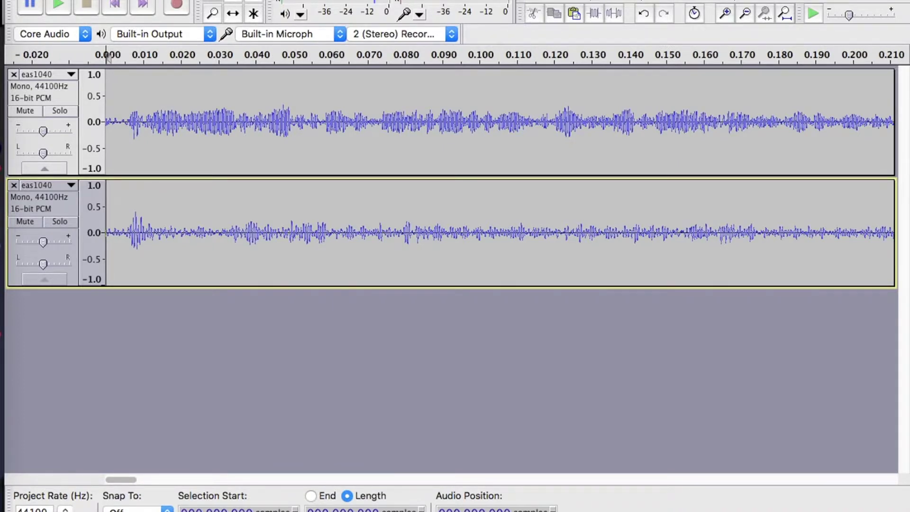
{"action": "left_click", "coordinate": [56, 98]}
{"action": "left_click", "coordinate": [335, 0]}
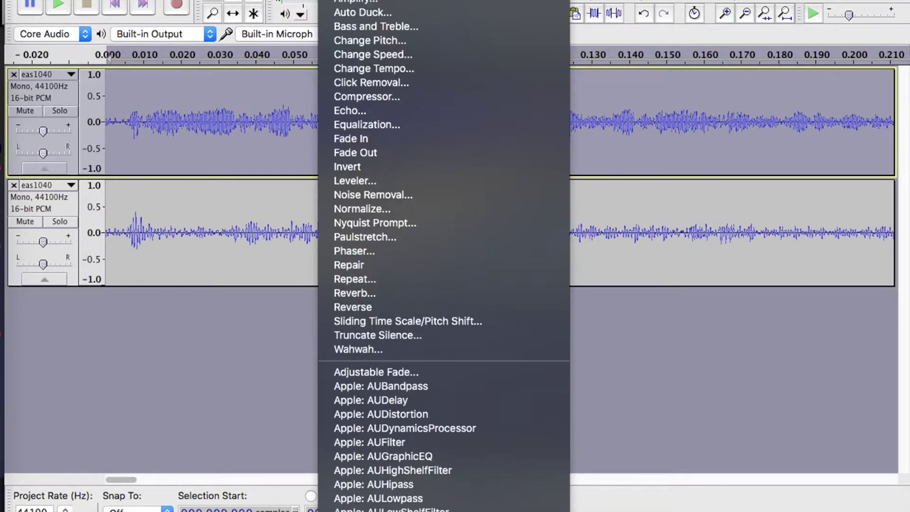
{"action": "left_click", "coordinate": [374, 223]}
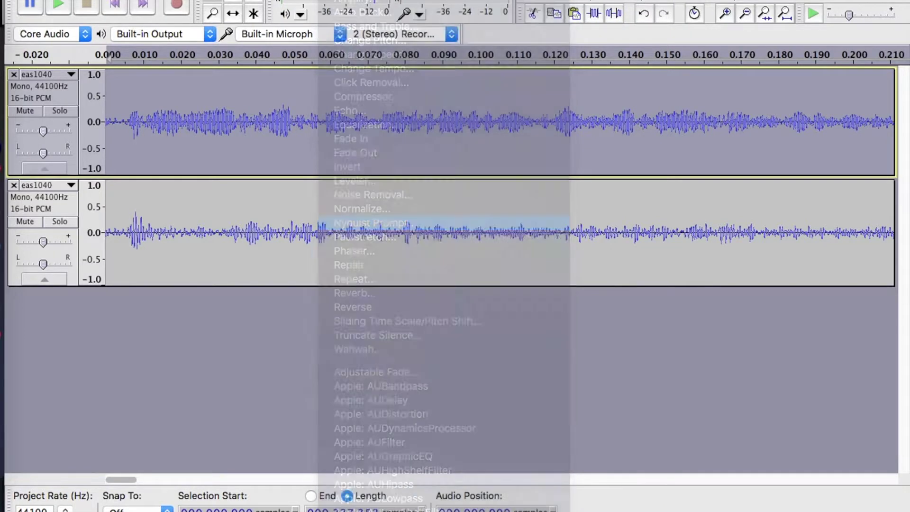
{"action": "key", "text": "Return"}
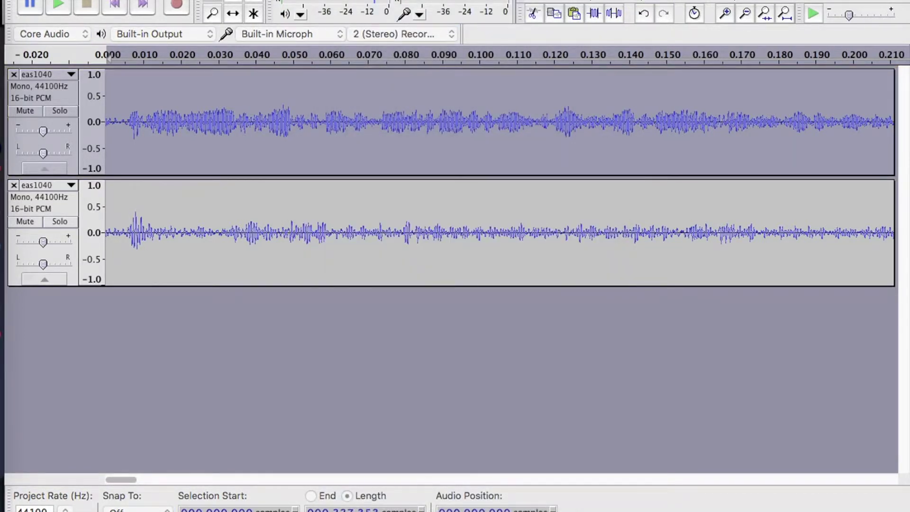
Step: Run the same rectifying Nyquist Prompt effect on the whole lower track
{"action": "double_click", "coordinate": [350, 232]}
{"action": "left_click", "coordinate": [336, 0]}
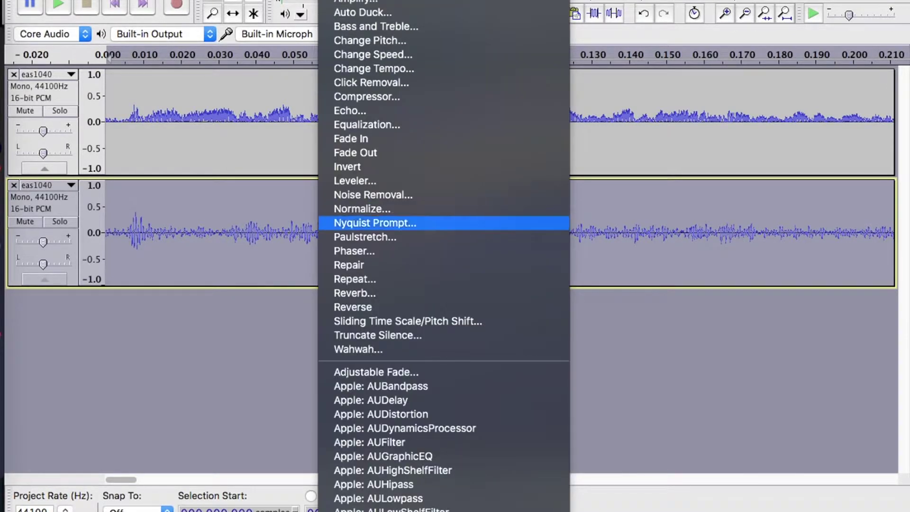
{"action": "left_click", "coordinate": [375, 222]}
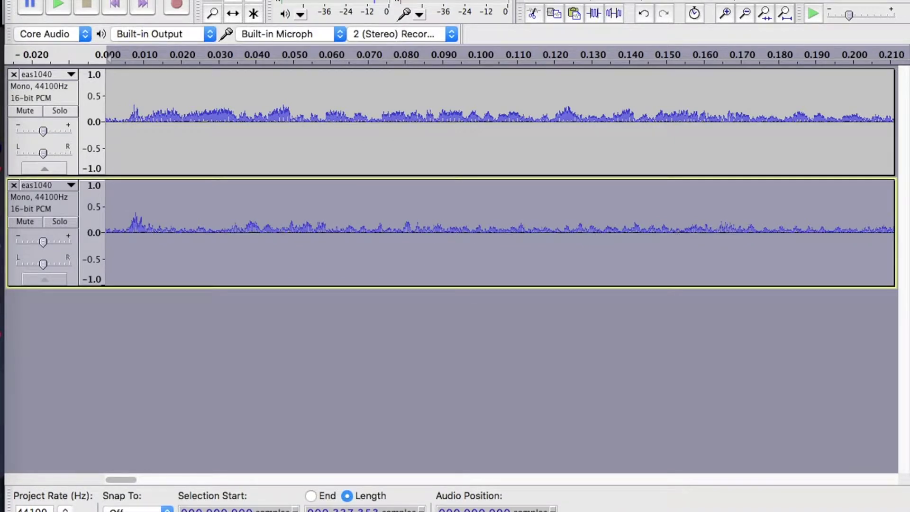
Step: Apply a Low Pass Filter to both whole tracks with a 48 dB rolloff and a 521.0 Hz cutoff frequency
{"action": "key", "text": "super+a"}
{"action": "left_click", "coordinate": [349, 0]}
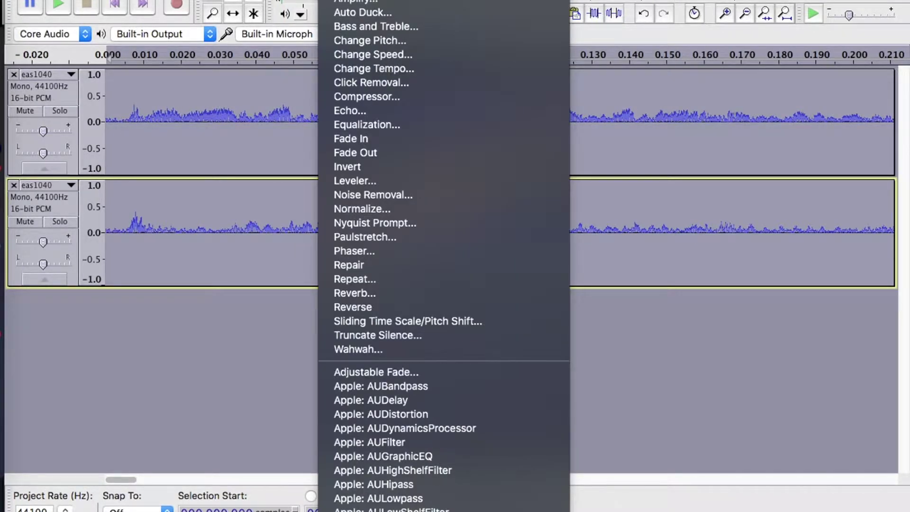
{"action": "scroll", "coordinate": [444, 256], "scroll_direction": "down", "scroll_amount": 10}
{"action": "scroll", "coordinate": [444, 256], "scroll_direction": "down", "scroll_amount": 10}
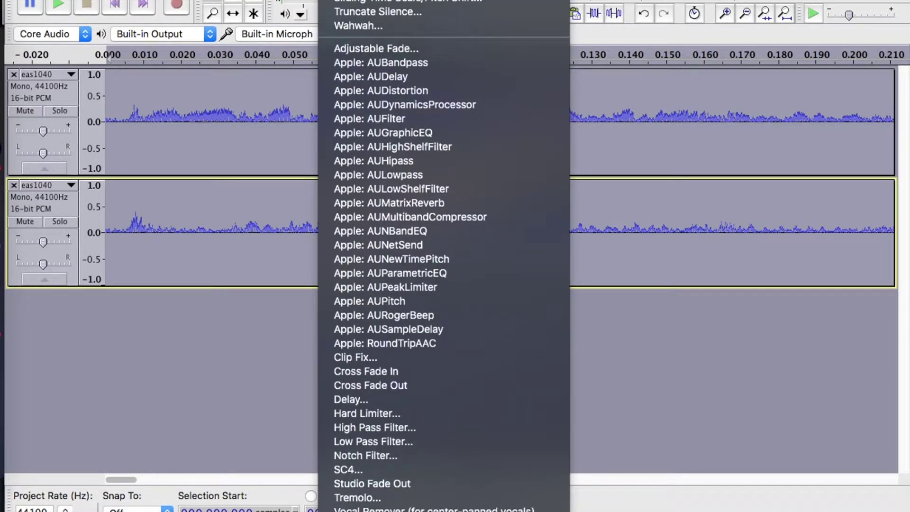
{"action": "left_click", "coordinate": [373, 442]}
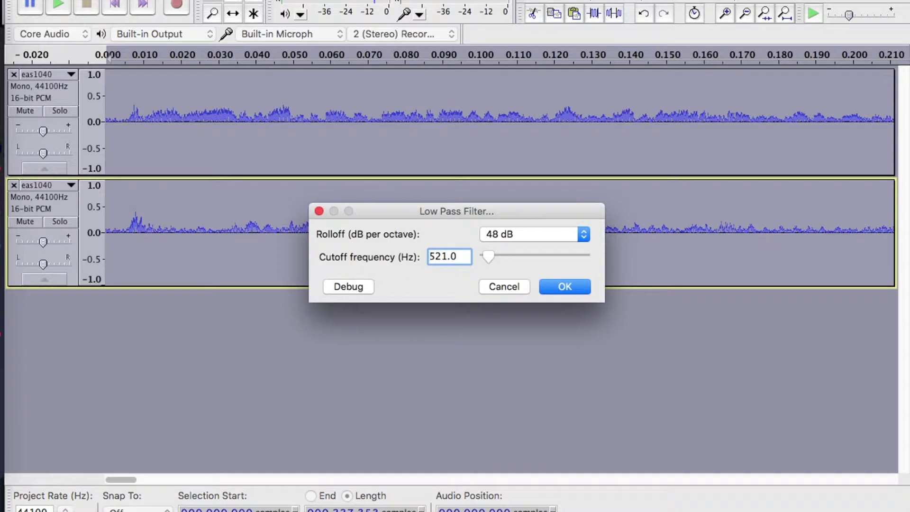
{"action": "key", "text": "Return"}
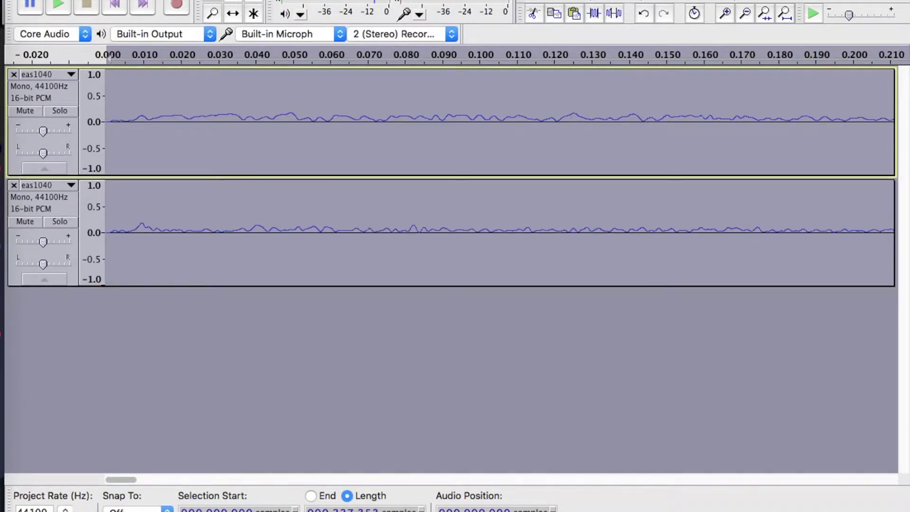
Step: Amplify the whole upper track by 13.2 dB
{"action": "double_click", "coordinate": [378, 137]}
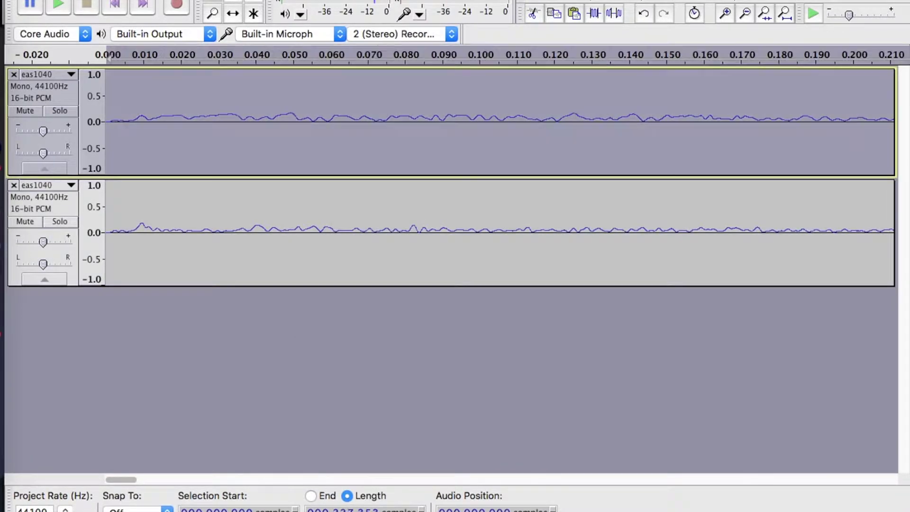
{"action": "left_click", "coordinate": [337, 0]}
{"action": "left_click", "coordinate": [356, 0]}
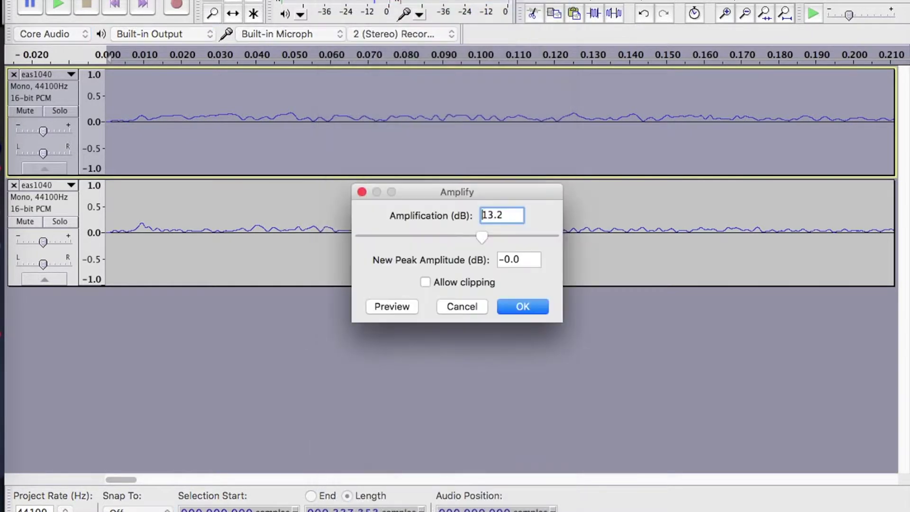
{"action": "key", "text": "Return"}
Step: Amplify only the lower track by 10.0 dB and invert its waveform
{"action": "left_click", "coordinate": [352, 213]}
{"action": "double_click", "coordinate": [352, 213]}
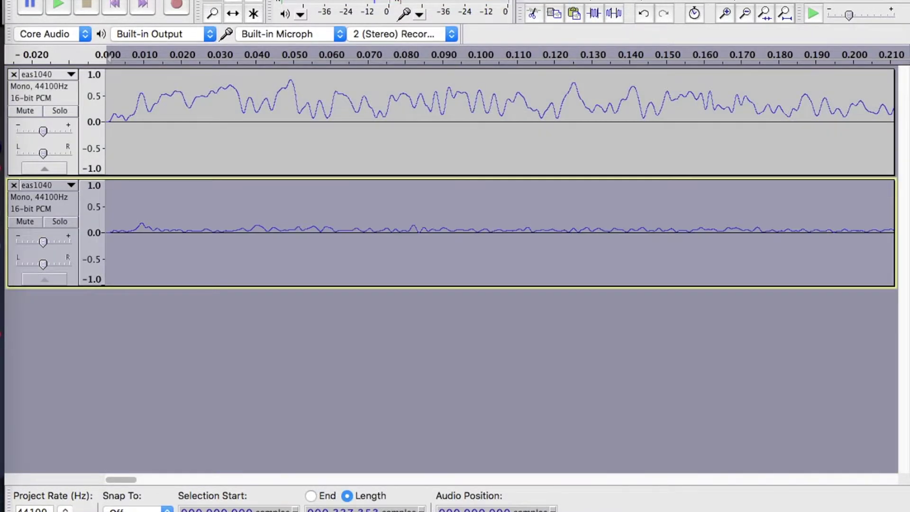
{"action": "left_click", "coordinate": [337, 0]}
{"action": "left_click", "coordinate": [356, 1]}
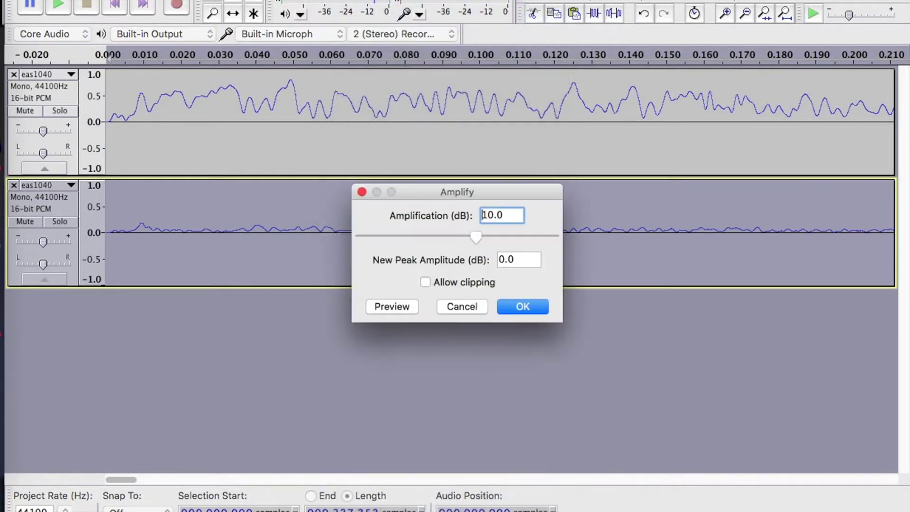
{"action": "key", "text": "Return"}
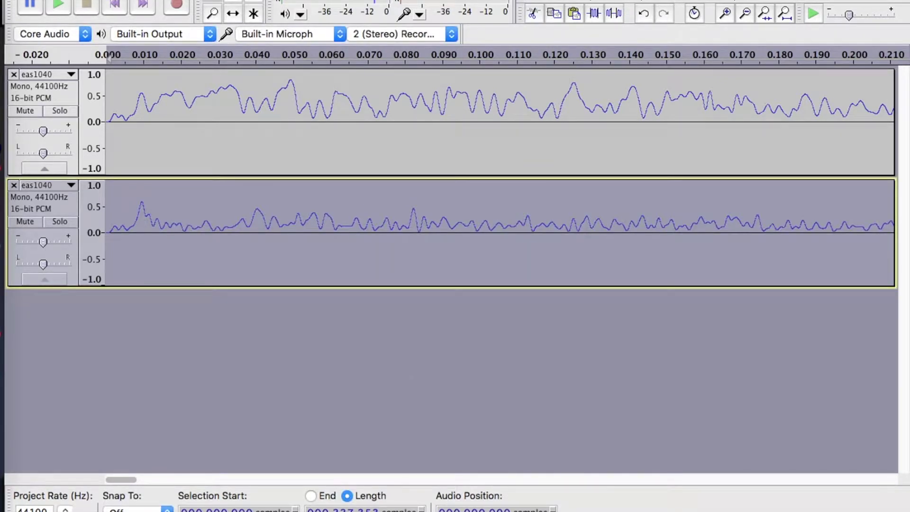
{"action": "left_click", "coordinate": [337, 0]}
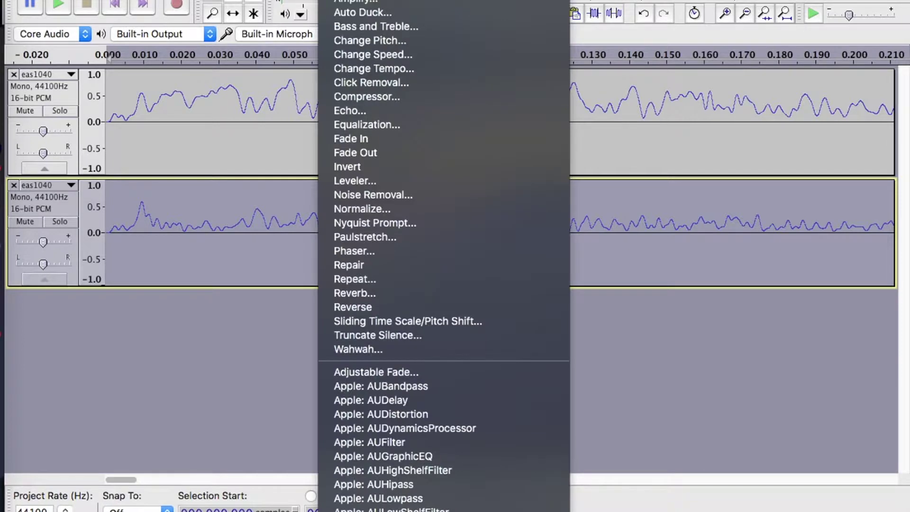
{"action": "left_click", "coordinate": [352, 167]}
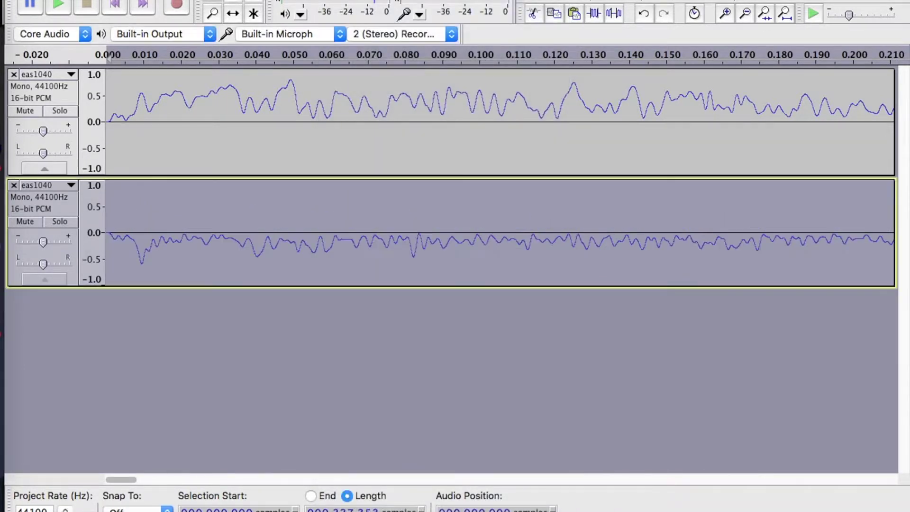
Step: Set the project rate to 43750 Hz and mix and render both tracks into a single track
{"action": "key", "text": "super+a"}
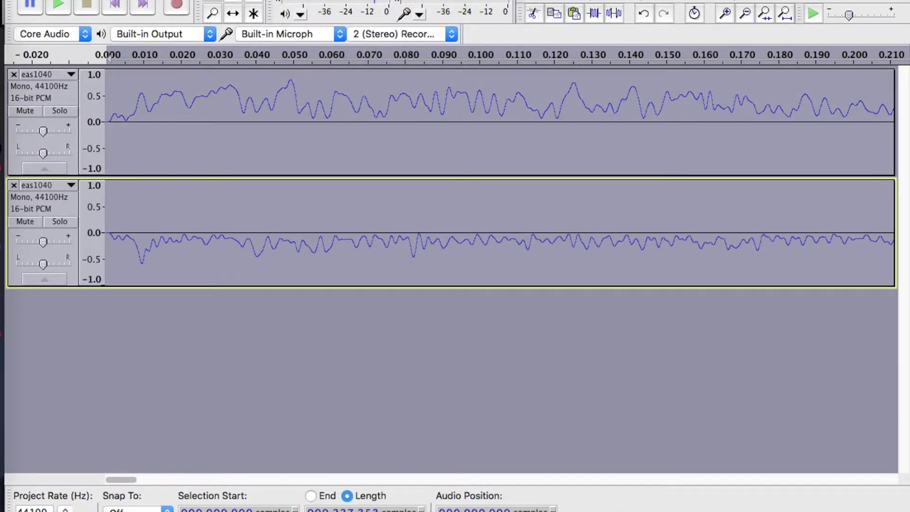
{"action": "left_click", "coordinate": [42, 510]}
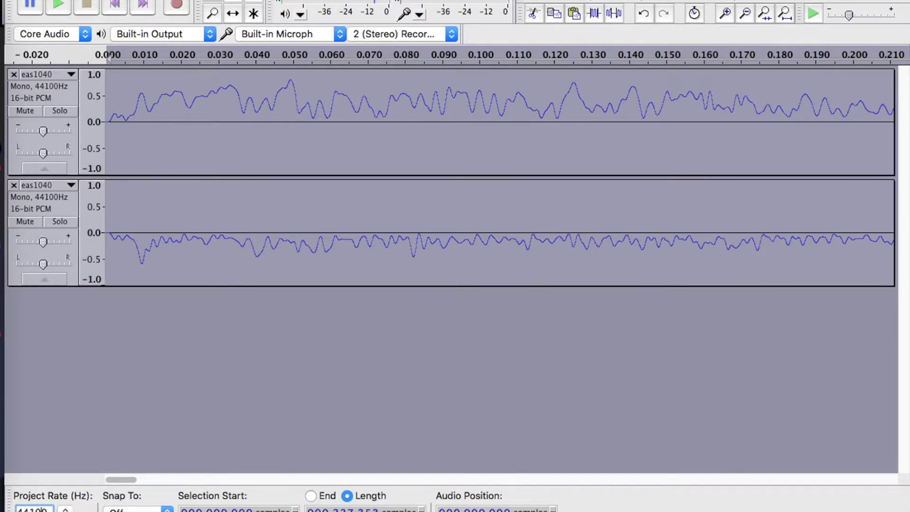
{"action": "double_click", "coordinate": [43, 510]}
{"action": "type", "text": "43750"}
{"action": "left_click", "coordinate": [230, 0]}
{"action": "left_click", "coordinate": [268, 13]}
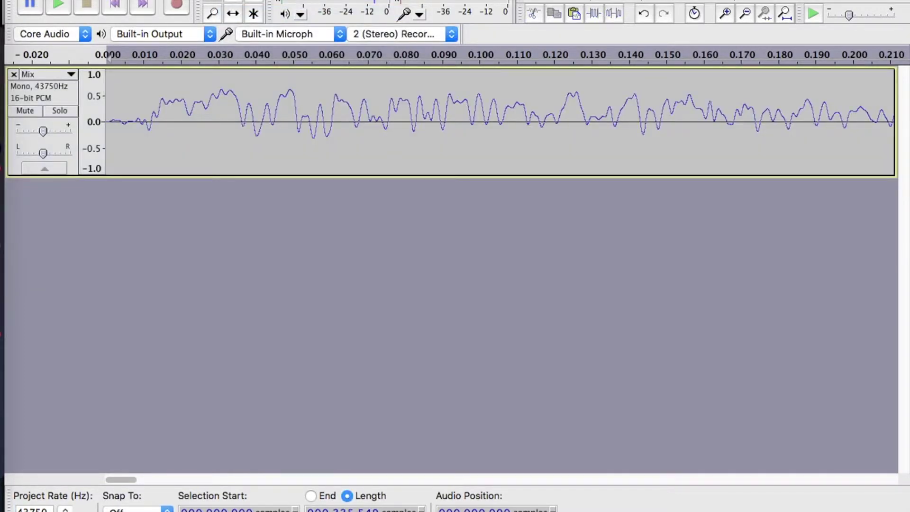
Step: Amplify the whole mixed track
{"action": "left_click", "coordinate": [331, 0]}
{"action": "left_click", "coordinate": [343, 1]}
{"action": "key", "text": "Return"}
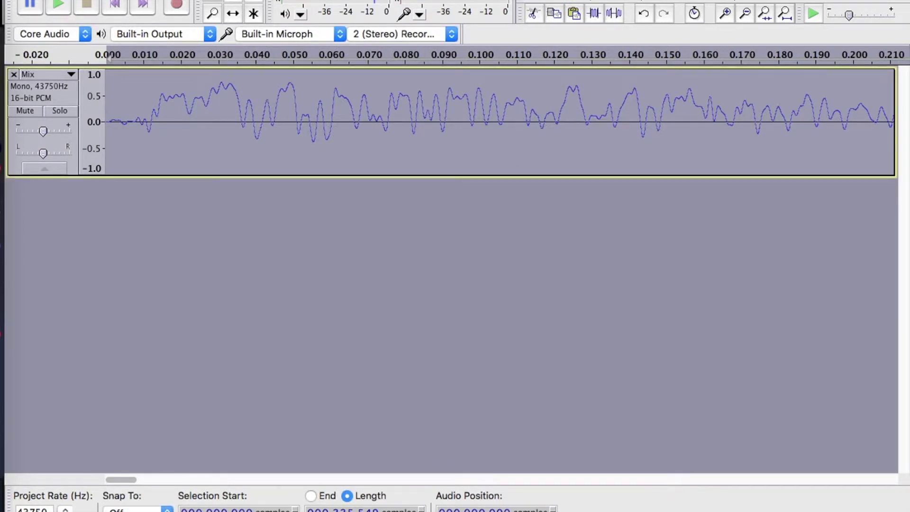
Step: Duplicate the whole mixed track twice to get three identical tracks
{"action": "left_click", "coordinate": [142, 4]}
{"action": "left_click", "coordinate": [745, 13]}
{"action": "left_click", "coordinate": [745, 14]}
{"action": "left_click", "coordinate": [746, 14]}
{"action": "left_click", "coordinate": [745, 13]}
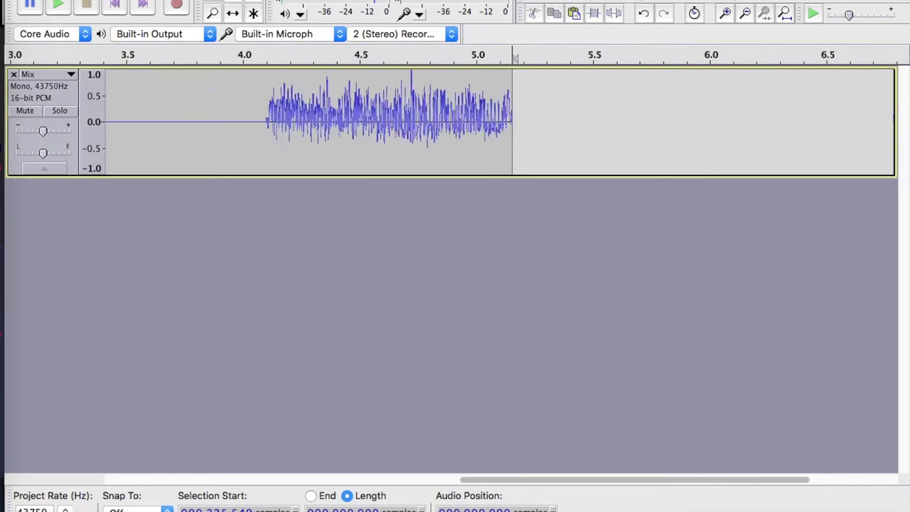
{"action": "left_click", "coordinate": [746, 13]}
{"action": "left_click", "coordinate": [745, 14]}
{"action": "key", "text": "super+a"}
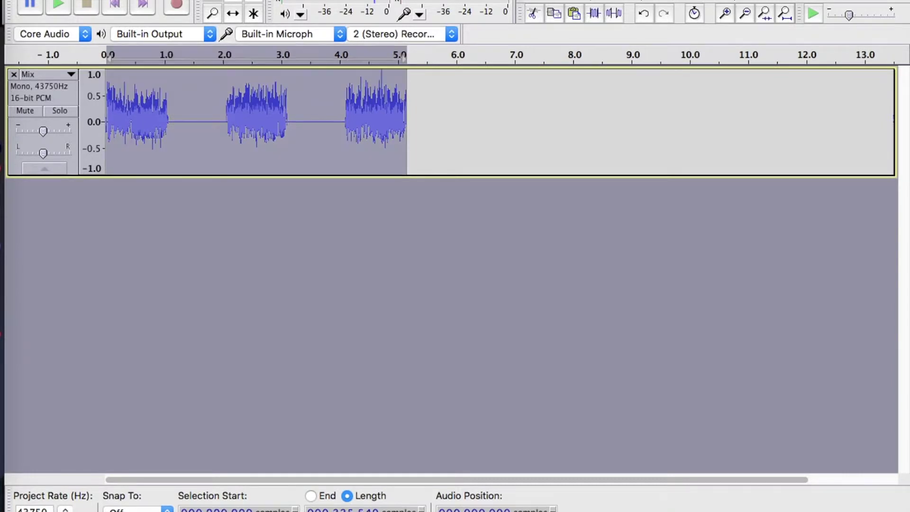
{"action": "key", "text": "super+d"}
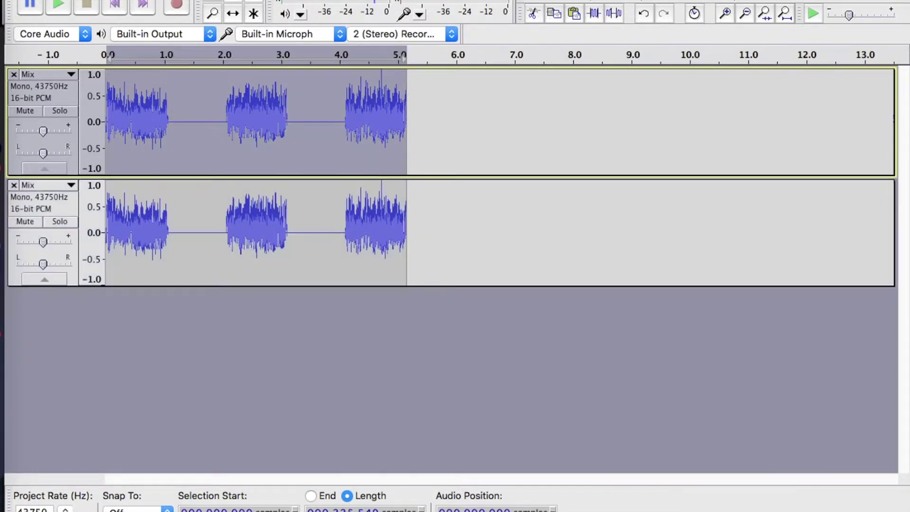
{"action": "key", "text": "super+d"}
Step: Trim the three tracks so the upper one keeps only the first burst, the middle the second and the lower the third, all starting at zero
{"action": "left_click", "coordinate": [214, 341]}
{"action": "left_click_drag", "start_coordinate": [222, 233], "coordinate": [106, 232]}
{"action": "key", "text": "BackSpace"}
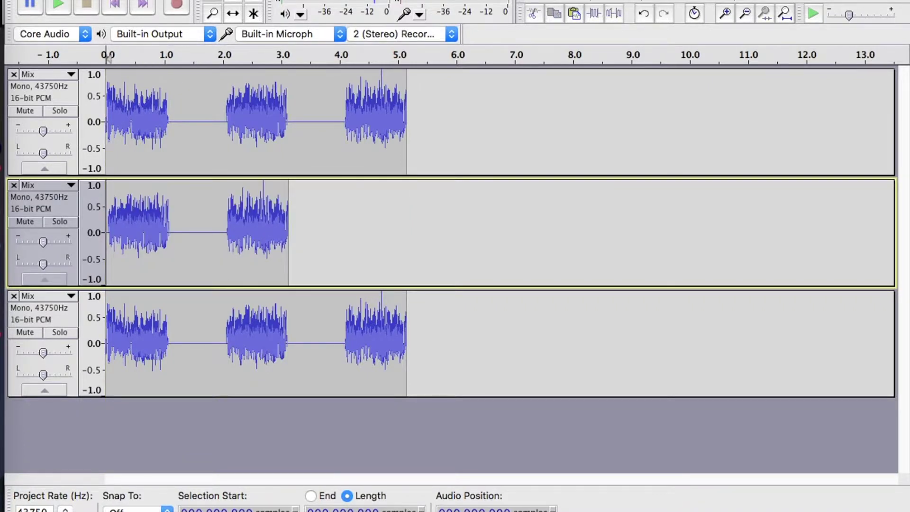
{"action": "left_click_drag", "start_coordinate": [341, 341], "coordinate": [106, 341]}
{"action": "key", "text": "BackSpace"}
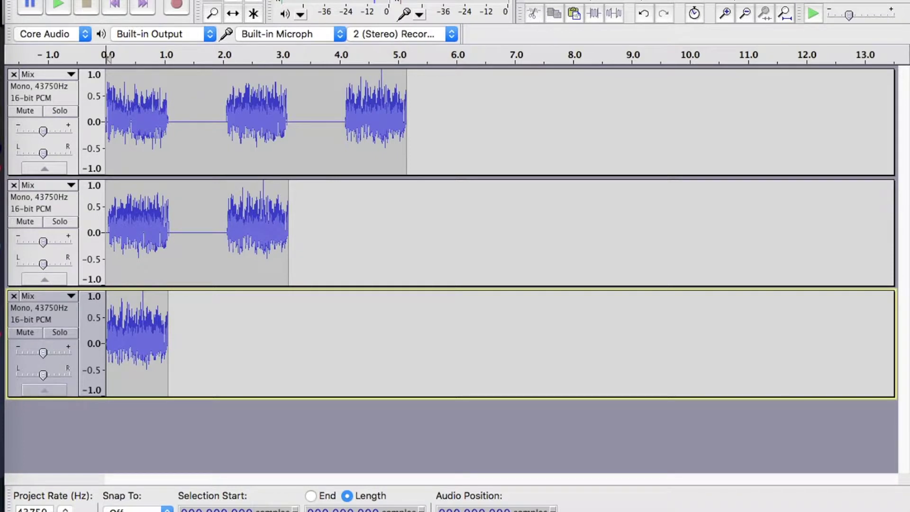
{"action": "left_click_drag", "start_coordinate": [211, 123], "coordinate": [572, 232]}
{"action": "key", "text": "BackSpace"}
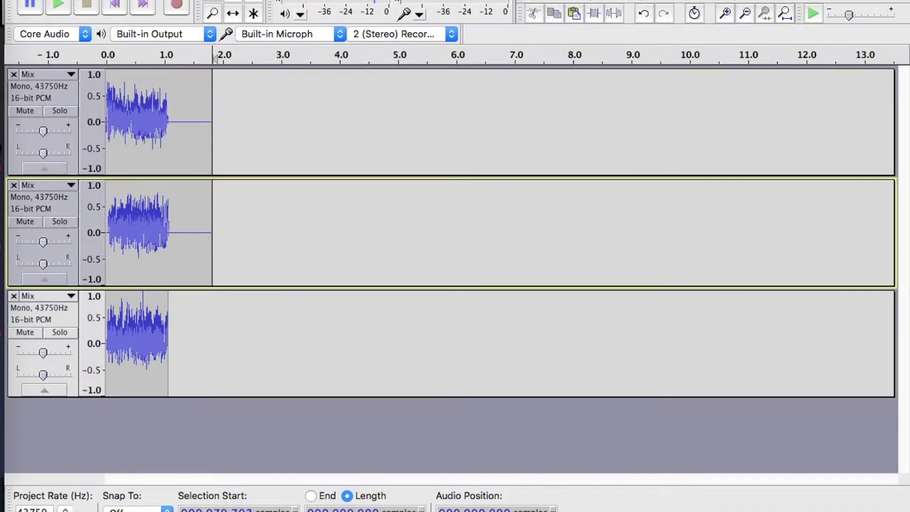
Step: Time-shift the middle track earlier to align its waveform with the upper track at a reference point near 1.030 s
{"action": "left_click", "coordinate": [169, 57]}
{"action": "left_click", "coordinate": [725, 14]}
{"action": "left_click", "coordinate": [726, 13]}
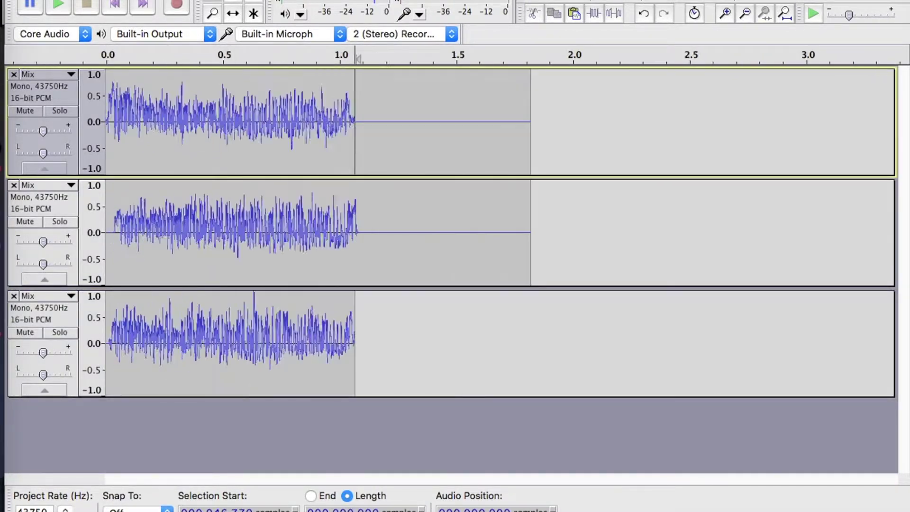
{"action": "left_click", "coordinate": [726, 13]}
{"action": "left_click", "coordinate": [725, 13]}
{"action": "left_click", "coordinate": [725, 13]}
{"action": "left_click", "coordinate": [725, 14]}
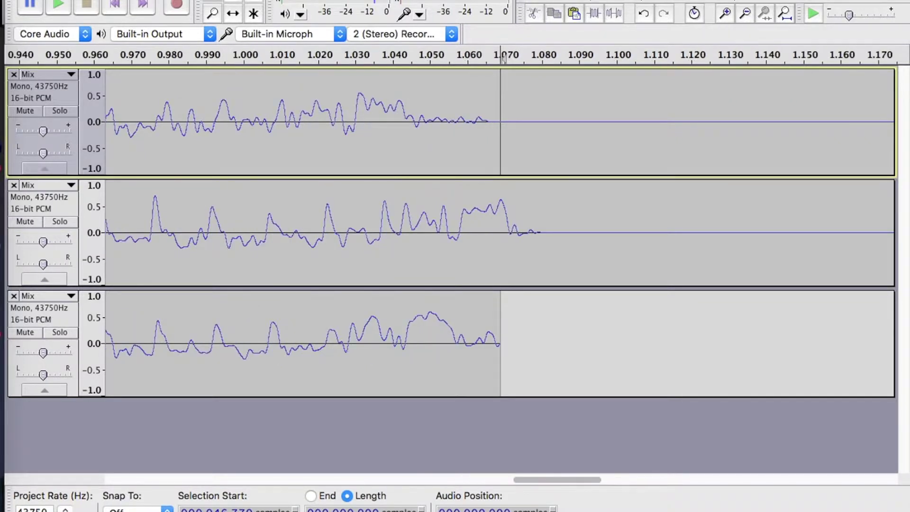
{"action": "left_click", "coordinate": [355, 56]}
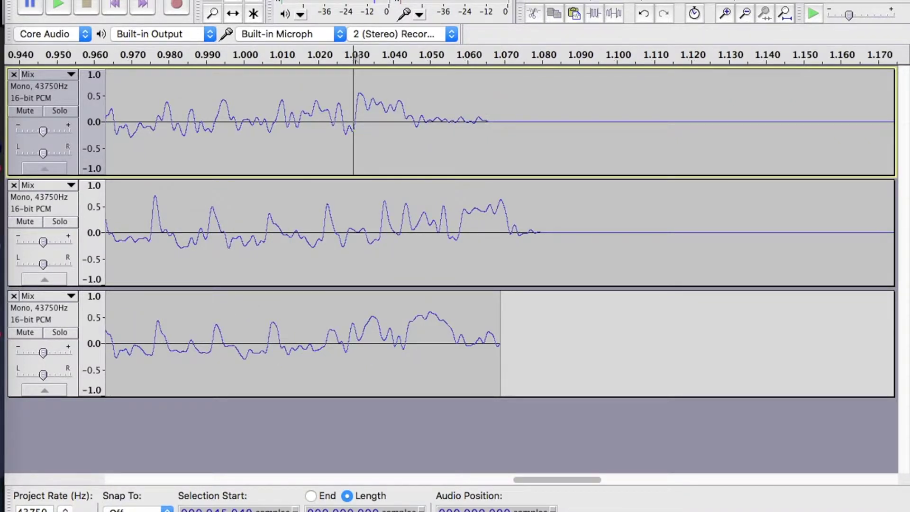
{"action": "key", "text": "F5"}
{"action": "key", "text": "shift+Down"}
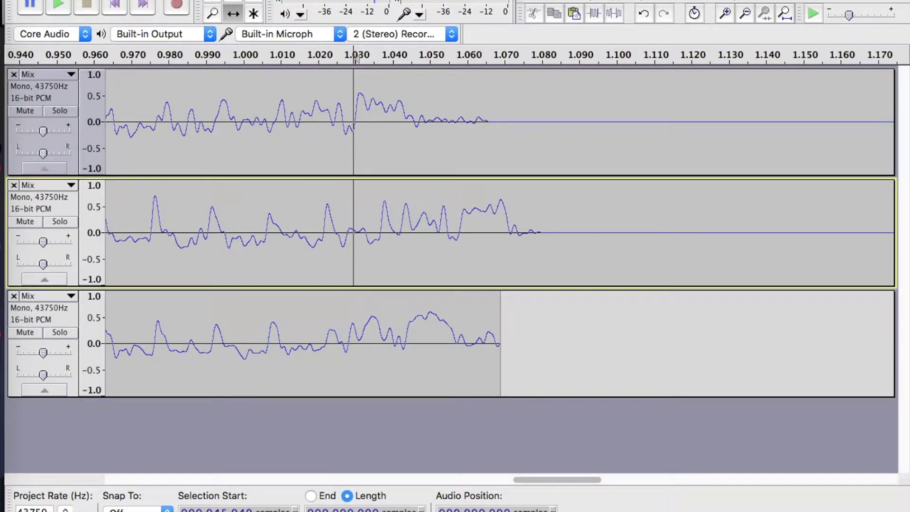
{"action": "left_click_drag", "start_coordinate": [459, 232], "coordinate": [354, 232]}
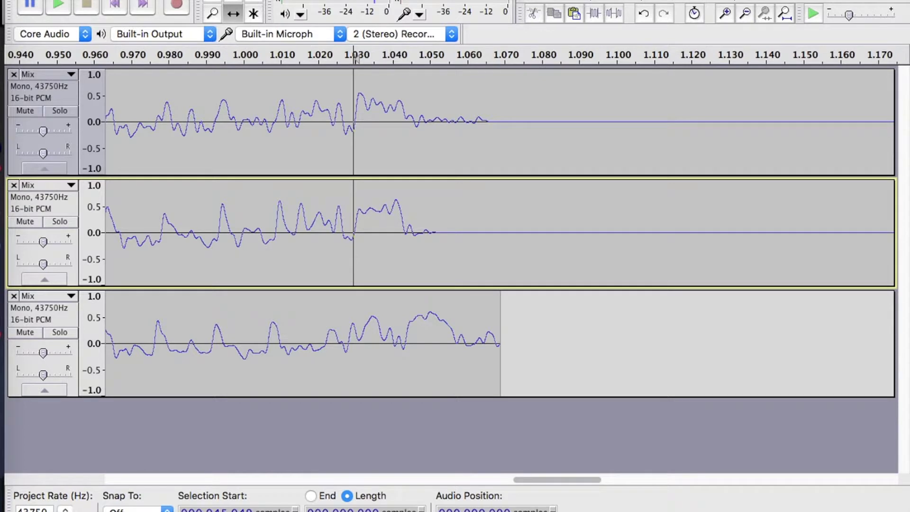
{"action": "key", "text": "Right"}
Step: Time-shift the lower track earlier to align its waveform with the two tracks above near 1.030 s
{"action": "key", "text": "shift+Down"}
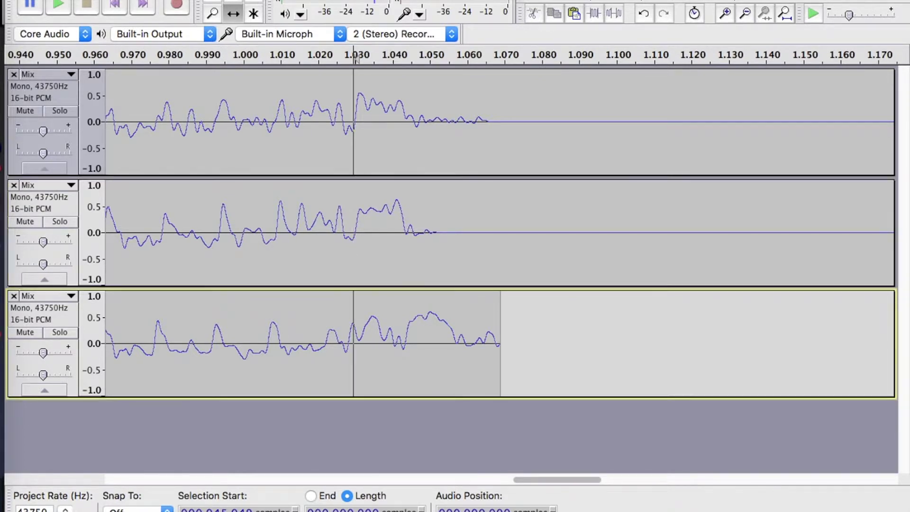
{"action": "key", "text": "Left"}
{"action": "key", "text": "Left"}
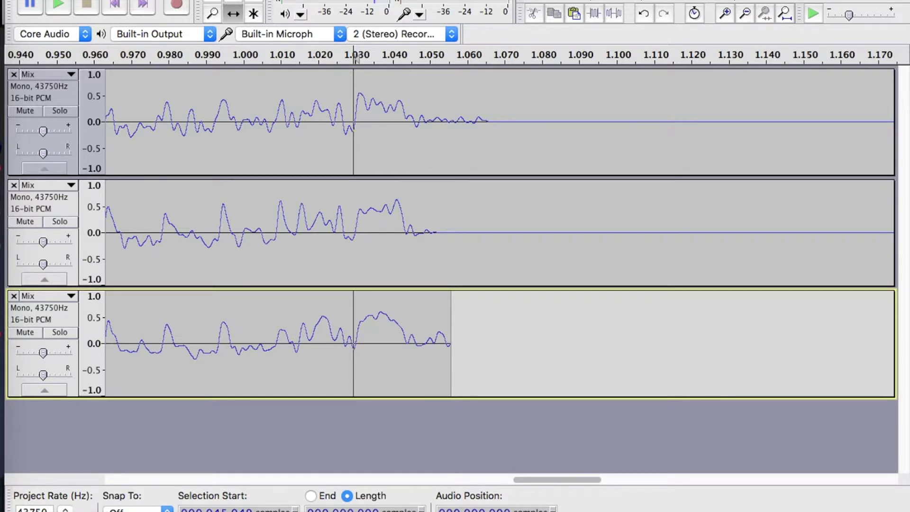
Step: Nudge the lower track slightly earlier to finish its alignment and return to the project start with the Selection tool
{"action": "key", "text": "Left"}
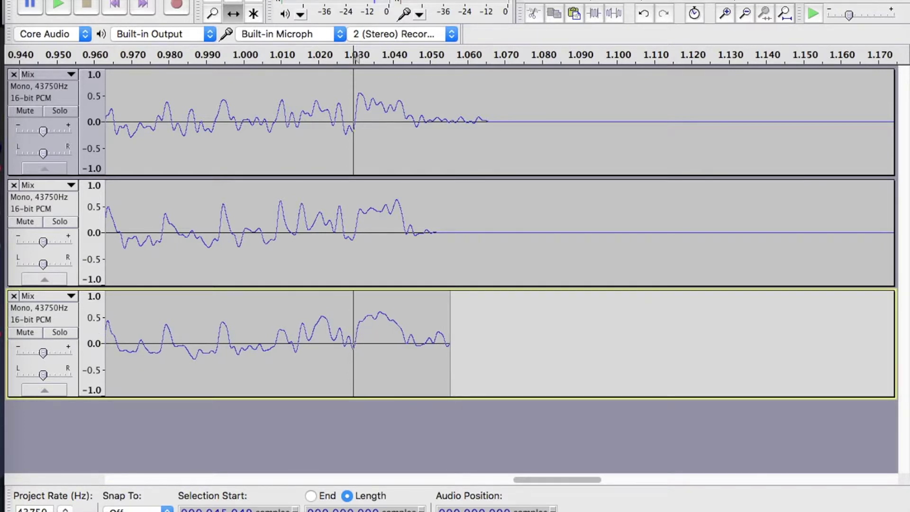
{"action": "key", "text": "Home"}
{"action": "key", "text": "F1"}
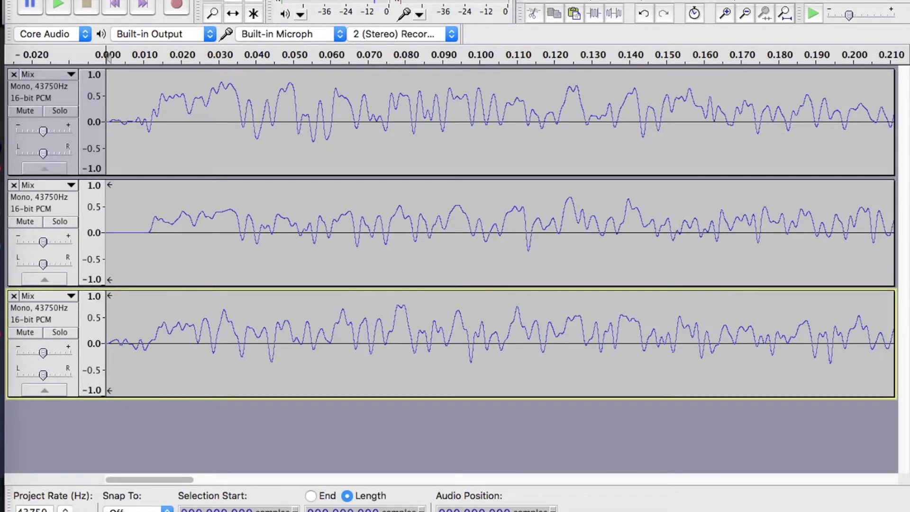
Step: Compare the alignment of the three waveforms around 0.040 to 0.045 s with the cursor spanning the tracks
{"action": "left_click", "coordinate": [258, 128]}
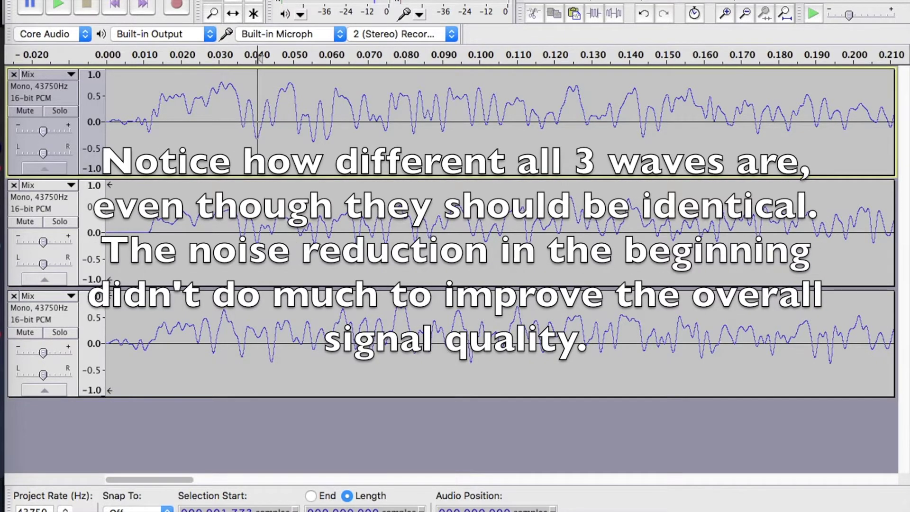
{"action": "key", "text": "Down"}
{"action": "key", "text": "Down"}
{"action": "key", "text": "Right"}
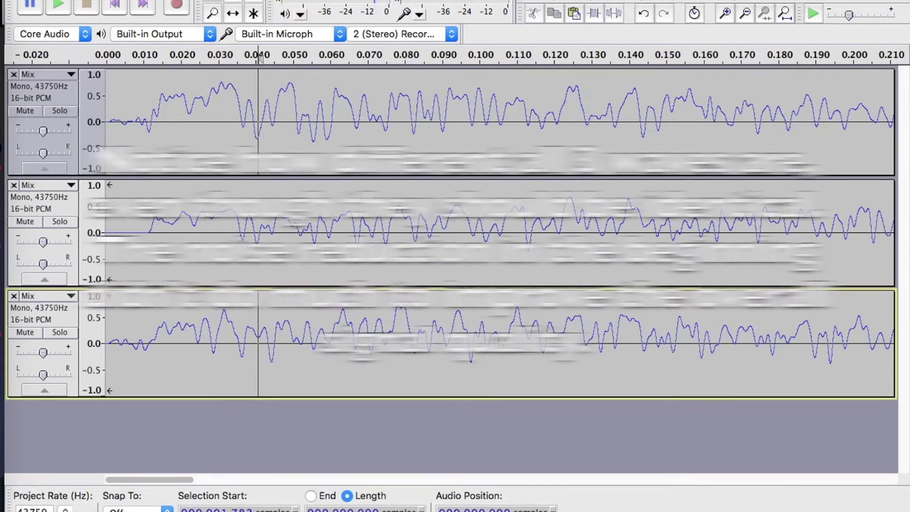
{"action": "key", "text": "Right"}
{"action": "key", "text": "Right"}
{"action": "key", "text": "Right"}
{"action": "key", "text": "Right"}
{"action": "key", "text": "Right"}
{"action": "key", "text": "Right"}
{"action": "key", "text": "Right"}
{"action": "key", "text": "Right"}
{"action": "key", "text": "Right"}
{"action": "key", "text": "Right"}
{"action": "key", "text": "Right"}
{"action": "key", "text": "Right"}
{"action": "key", "text": "Right"}
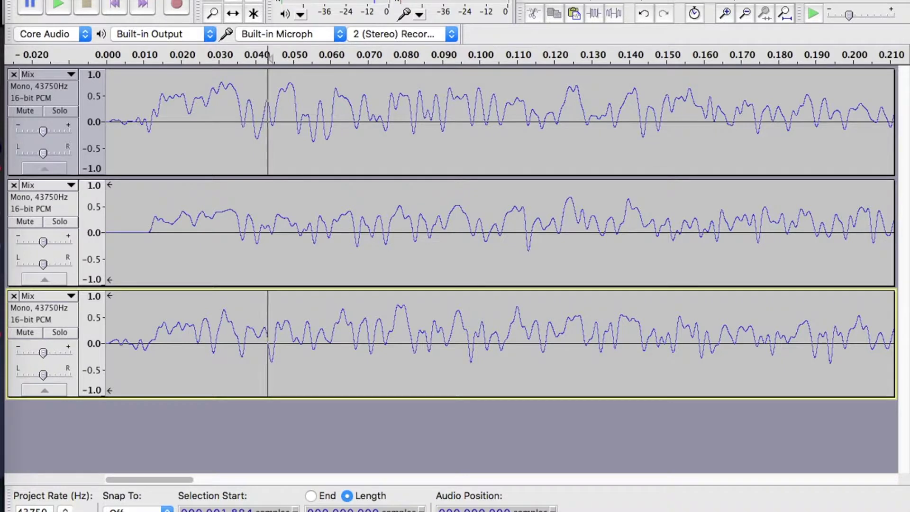
{"action": "left_click_drag", "start_coordinate": [269, 57], "coordinate": [273, 59]}
{"action": "key", "text": "Up"}
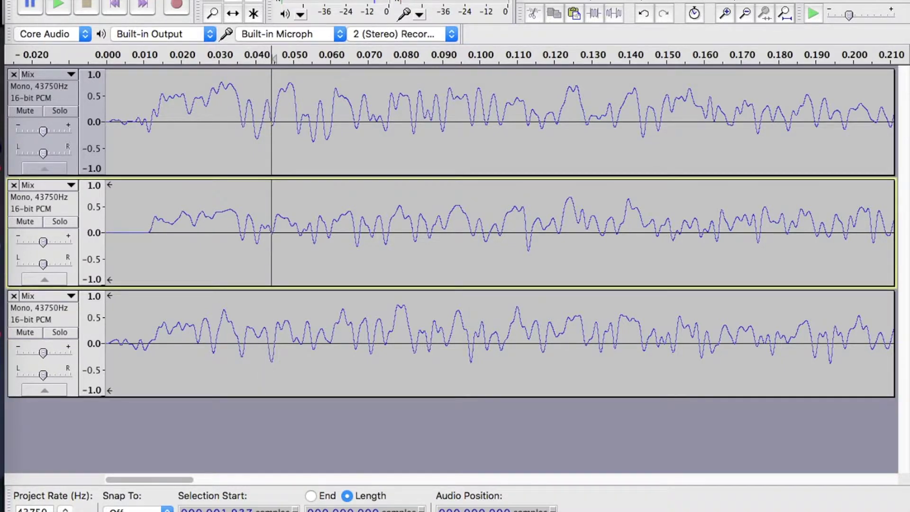
Step: Mix and render the three aligned tracks into a single track
{"action": "key", "text": "ctrl+a"}
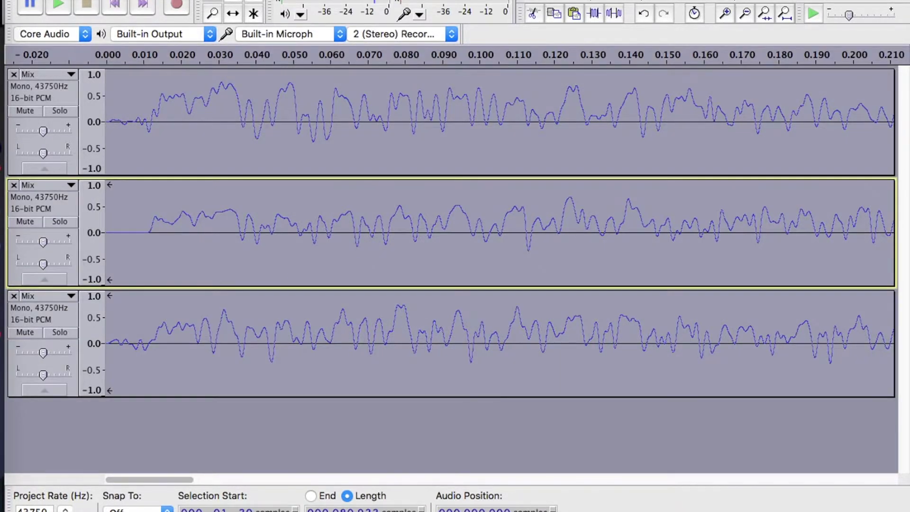
{"action": "left_click", "coordinate": [235, 0]}
{"action": "left_click", "coordinate": [268, 12]}
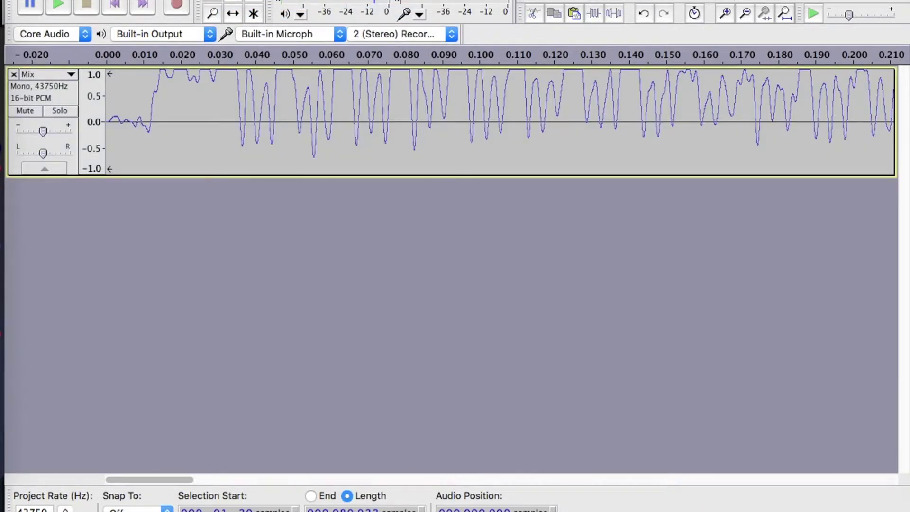
Step: Try to amplify the whole mixed track
{"action": "key", "text": "super+a"}
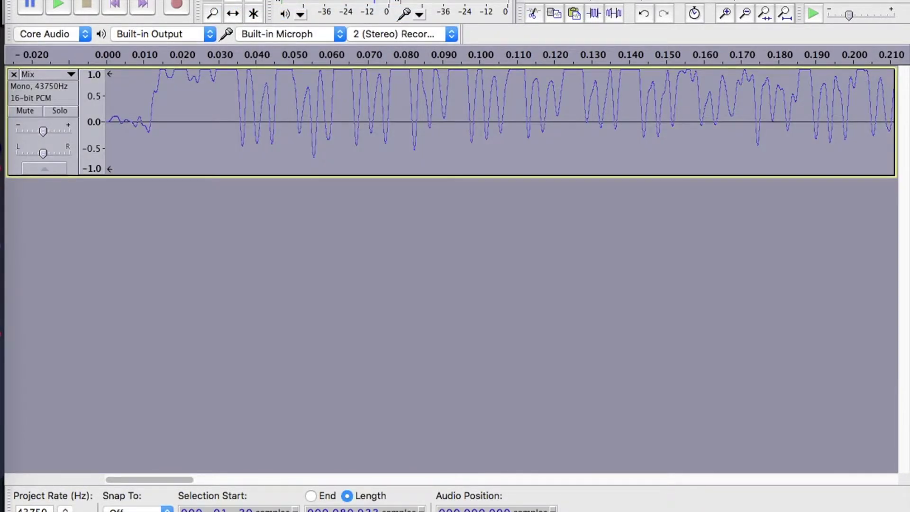
{"action": "left_click", "coordinate": [331, 0]}
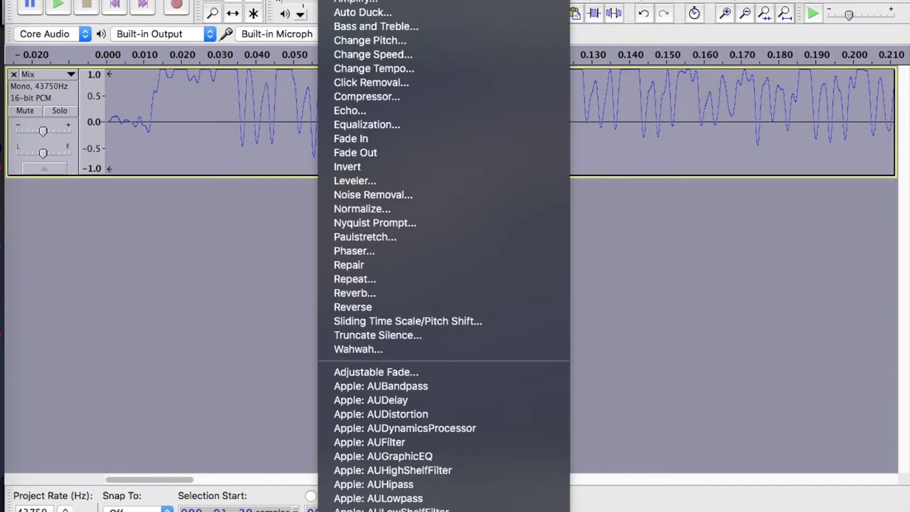
{"action": "left_click", "coordinate": [351, 2]}
{"action": "key", "text": "Return"}
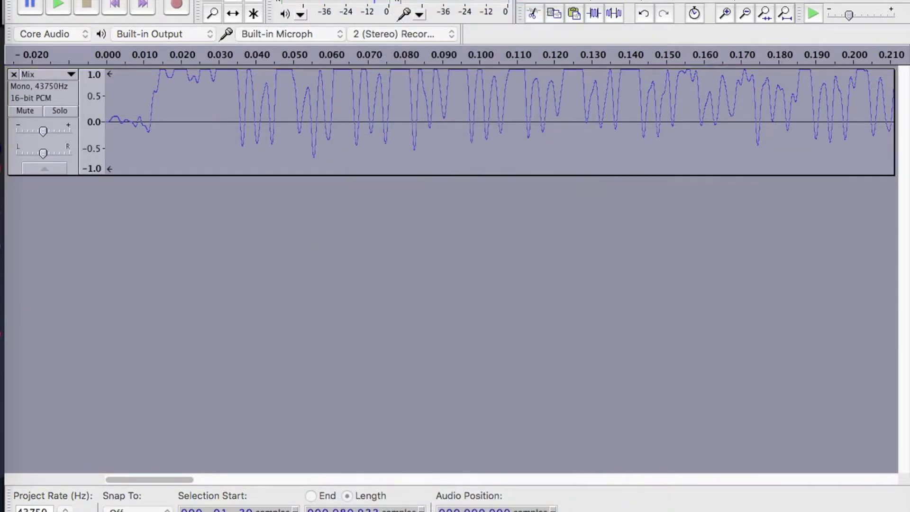
Step: Shift the whole mixed waveform down by 0.1 with the Nyquist command (sum s -0.1)
{"action": "left_click", "coordinate": [746, 14]}
{"action": "left_click", "coordinate": [746, 14]}
{"action": "left_click", "coordinate": [745, 14]}
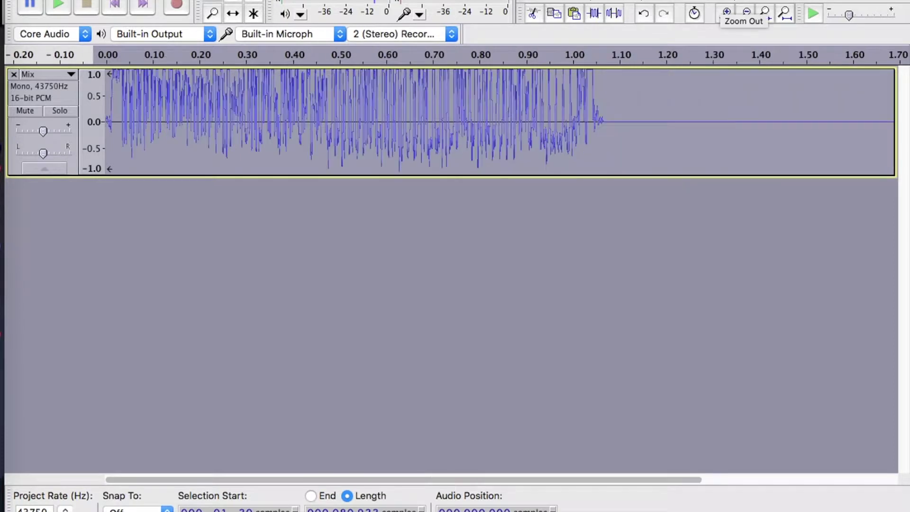
{"action": "left_click", "coordinate": [725, 13]}
{"action": "left_click", "coordinate": [725, 13]}
{"action": "left_click", "coordinate": [726, 14]}
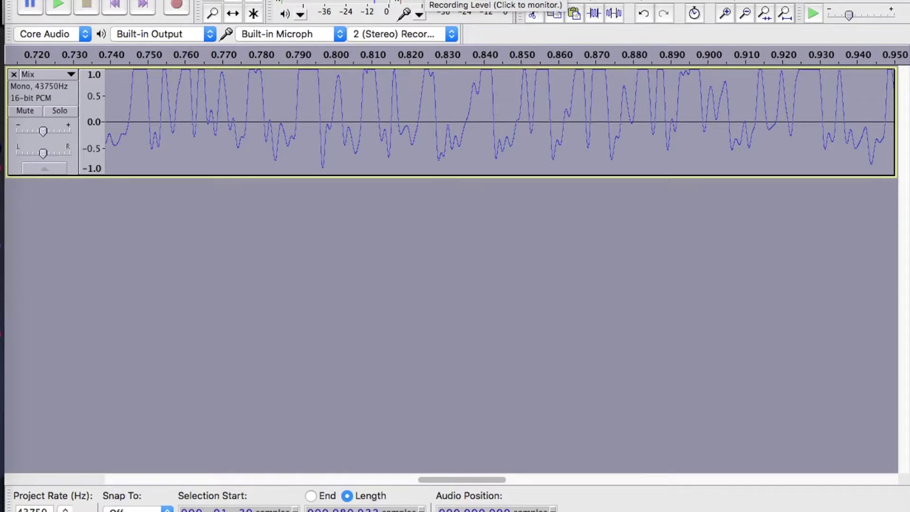
{"action": "left_click", "coordinate": [337, 0]}
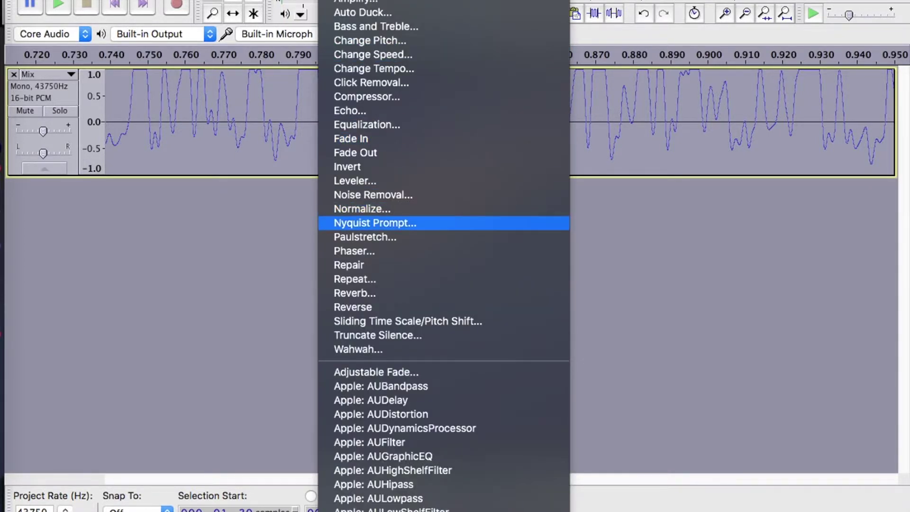
{"action": "left_click", "coordinate": [375, 223]}
{"action": "key", "text": "Down"}
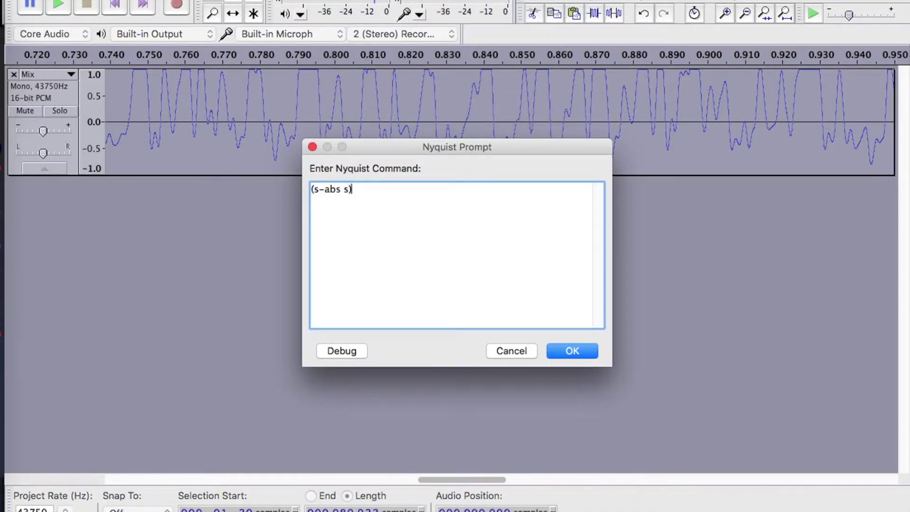
{"action": "key", "text": "shift+Up"}
{"action": "type", "text": "(sum)"}
{"action": "key", "text": "Left"}
{"action": "type", "text": "s -0.1"}
{"action": "key", "text": "Return"}
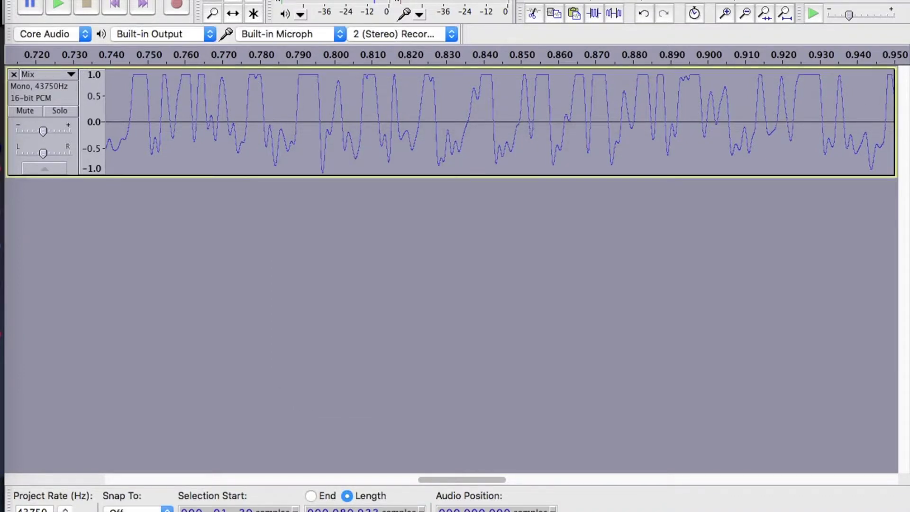
Step: Repeat the last Nyquist offset effect twice more on the whole mixed track
{"action": "left_click", "coordinate": [115, 5]}
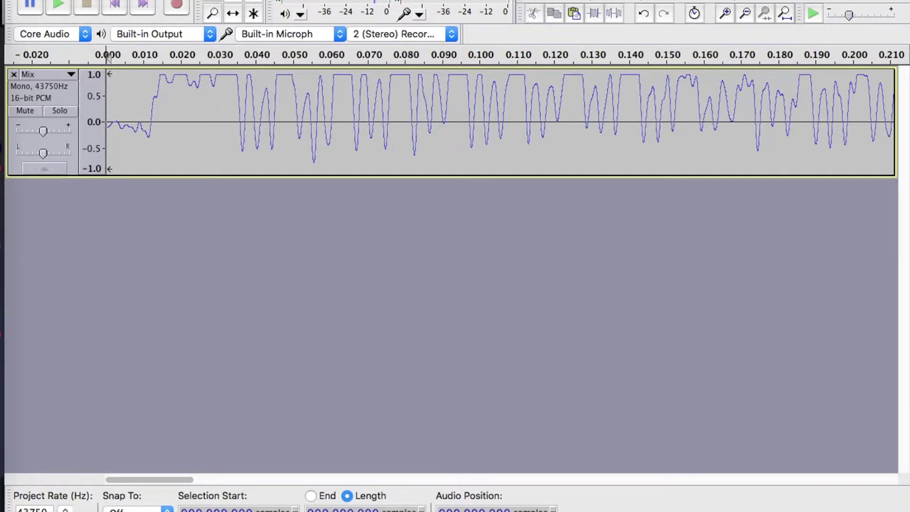
{"action": "left_click", "coordinate": [340, 0]}
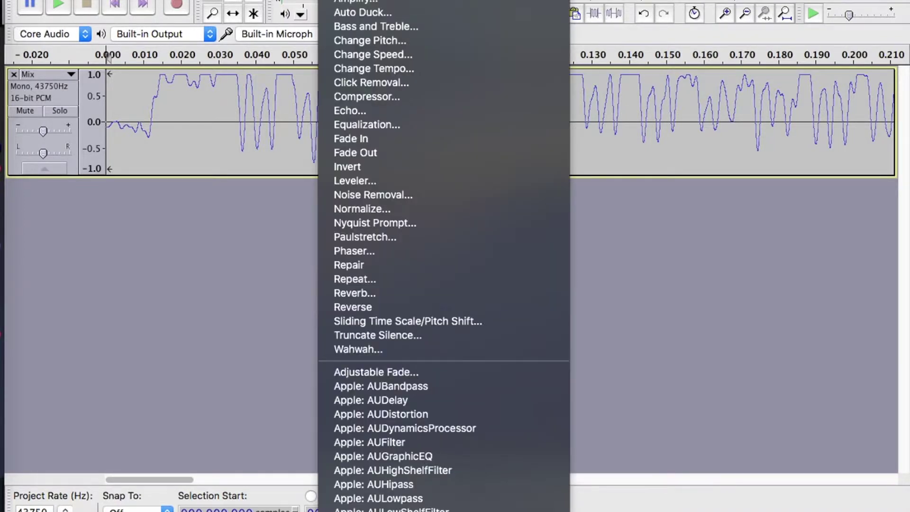
{"action": "left_click", "coordinate": [370, 0]}
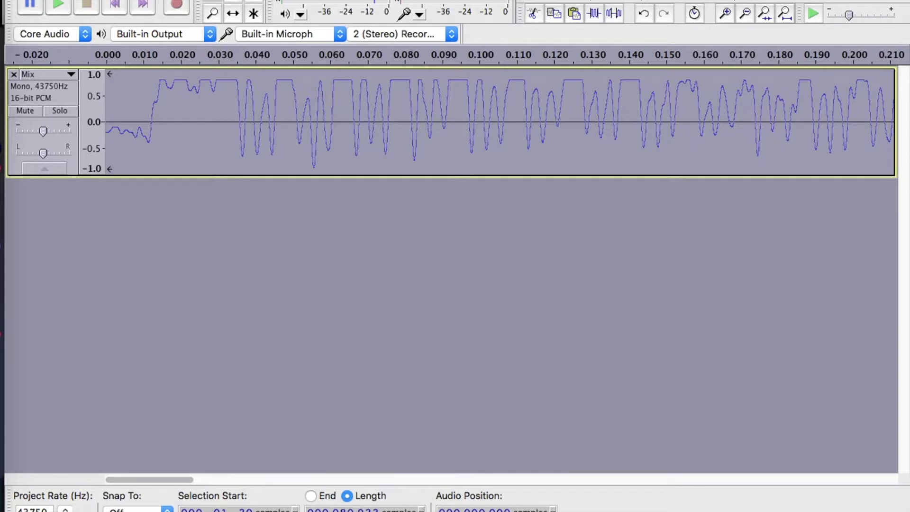
{"action": "left_click", "coordinate": [337, 0]}
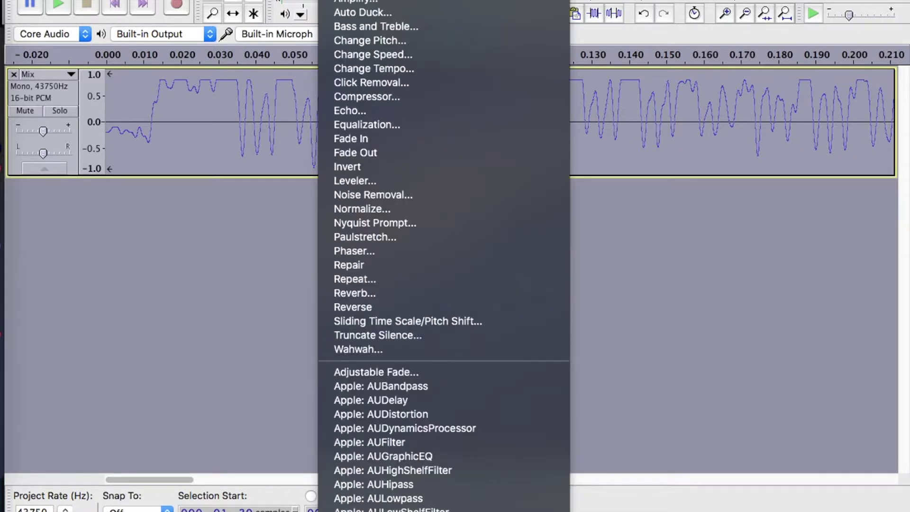
{"action": "left_click", "coordinate": [370, 0]}
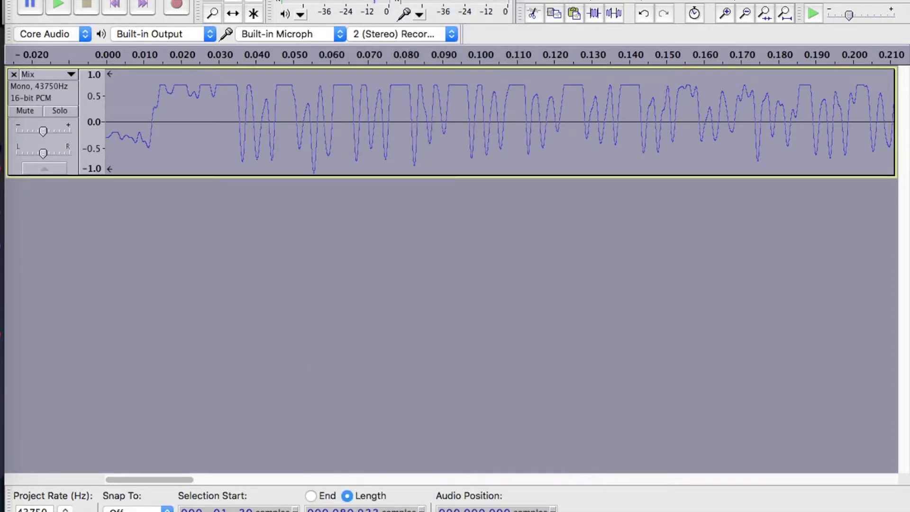
Step: Delete the audio before the zero crossing at about 0.278 s so the track begins at that point
{"action": "left_click", "coordinate": [647, 124]}
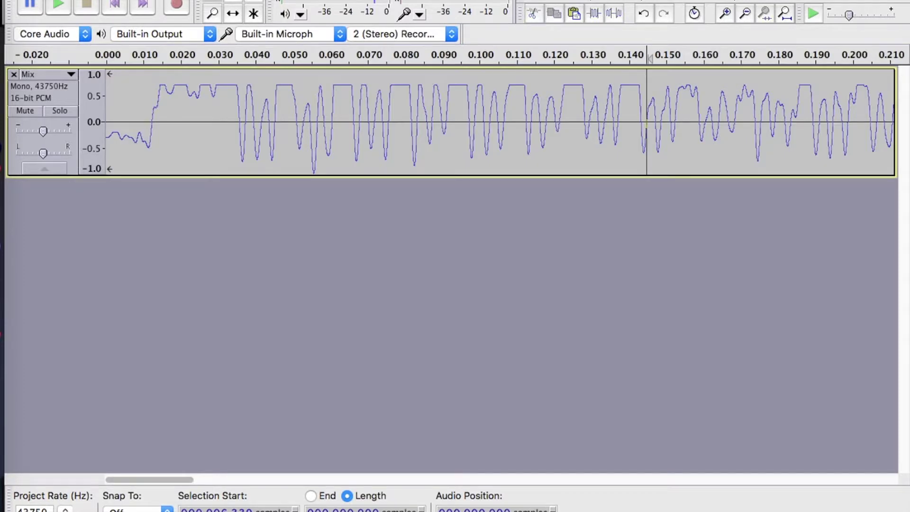
{"action": "left_click", "coordinate": [745, 13]}
{"action": "left_click", "coordinate": [745, 13]}
{"action": "left_click", "coordinate": [745, 13]}
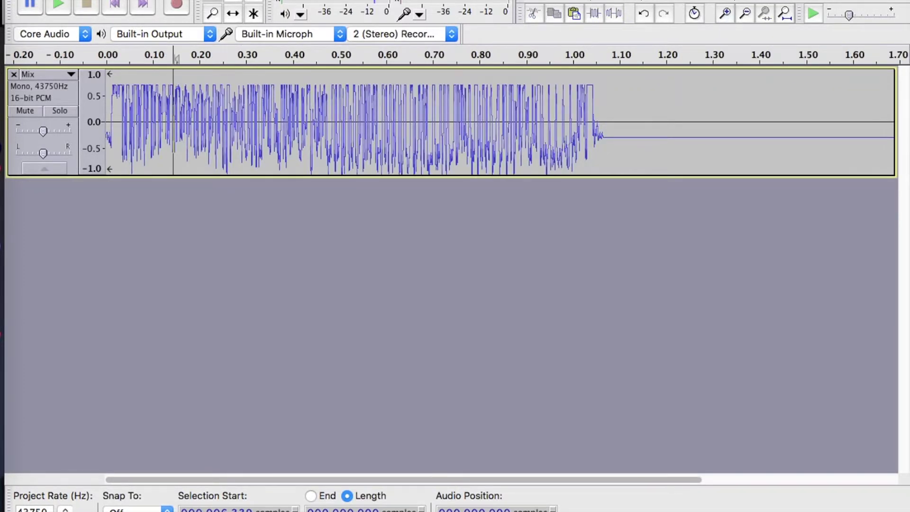
{"action": "left_click", "coordinate": [178, 133]}
{"action": "left_click", "coordinate": [205, 132]}
{"action": "left_click", "coordinate": [210, 122]}
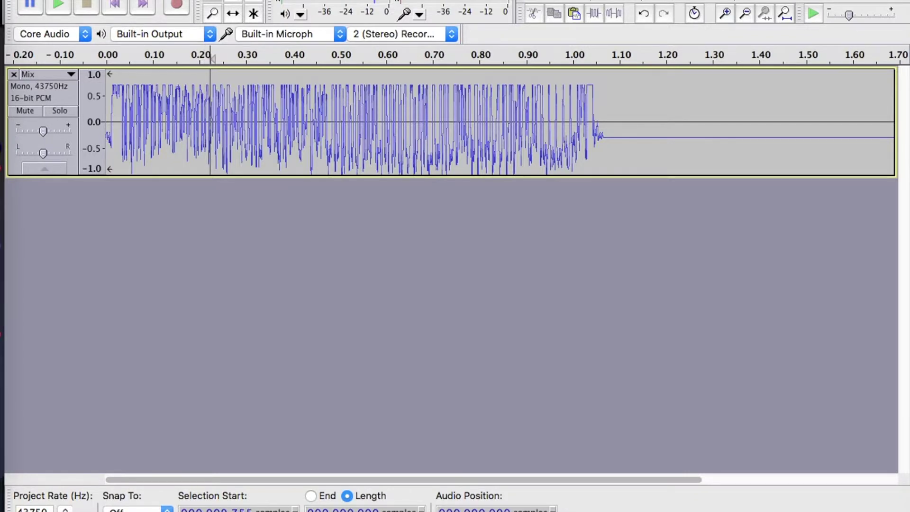
{"action": "left_click", "coordinate": [725, 14]}
{"action": "left_click", "coordinate": [725, 13]}
{"action": "left_click", "coordinate": [726, 13]}
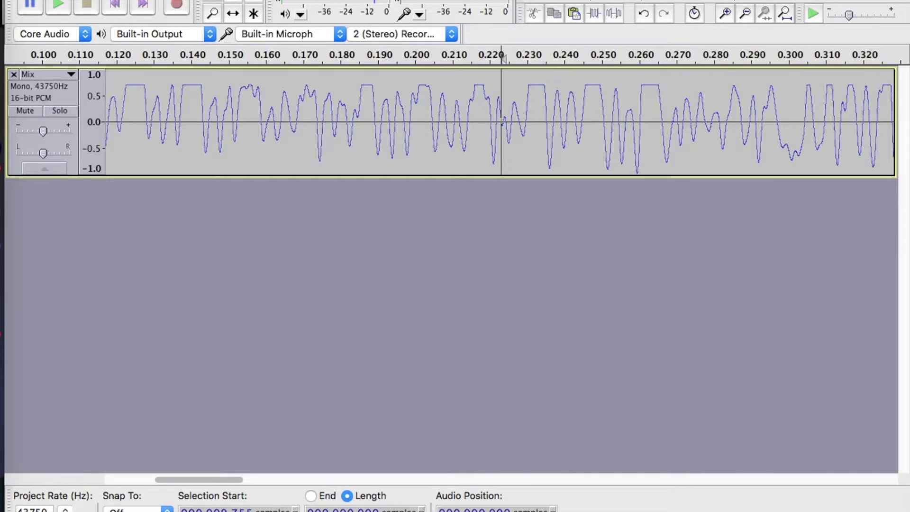
{"action": "left_click", "coordinate": [707, 124]}
{"action": "left_click", "coordinate": [726, 13]}
{"action": "left_click", "coordinate": [726, 13]}
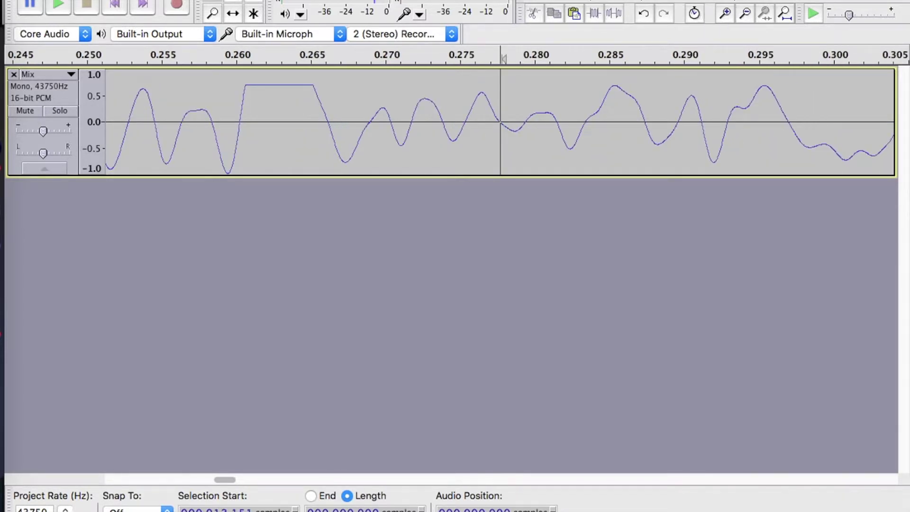
{"action": "left_click_drag", "start_coordinate": [503, 124], "coordinate": [9, 124]}
{"action": "key", "text": "Delete"}
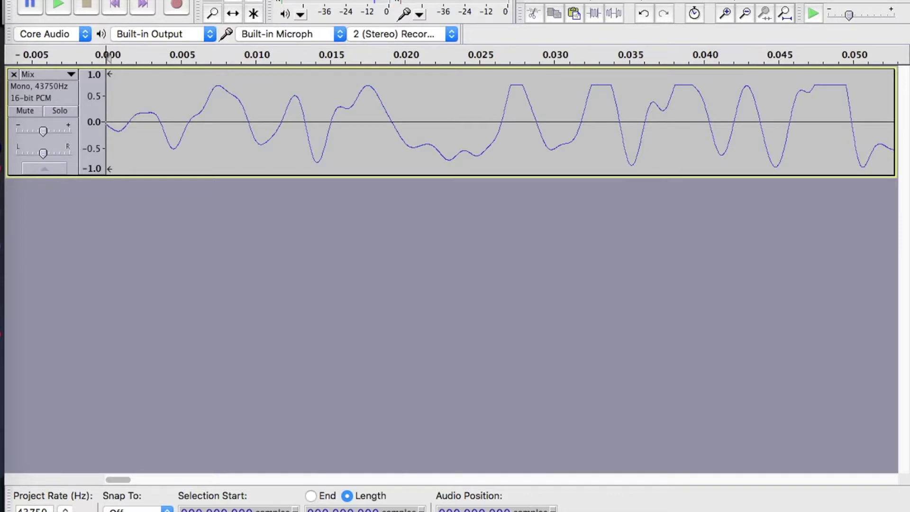
Step: Measure the length in samples from the track start to the first zero crossing near 0.0015 s
{"action": "left_click", "coordinate": [725, 12]}
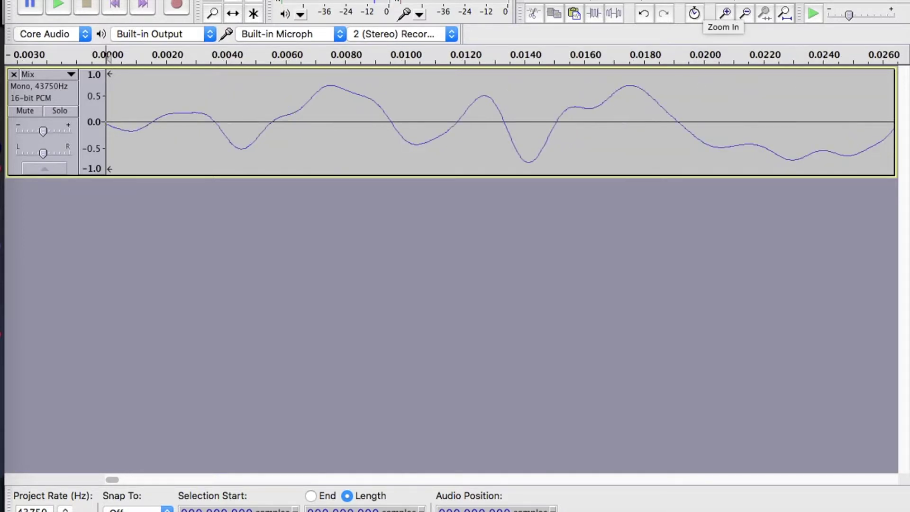
{"action": "left_click", "coordinate": [724, 13]}
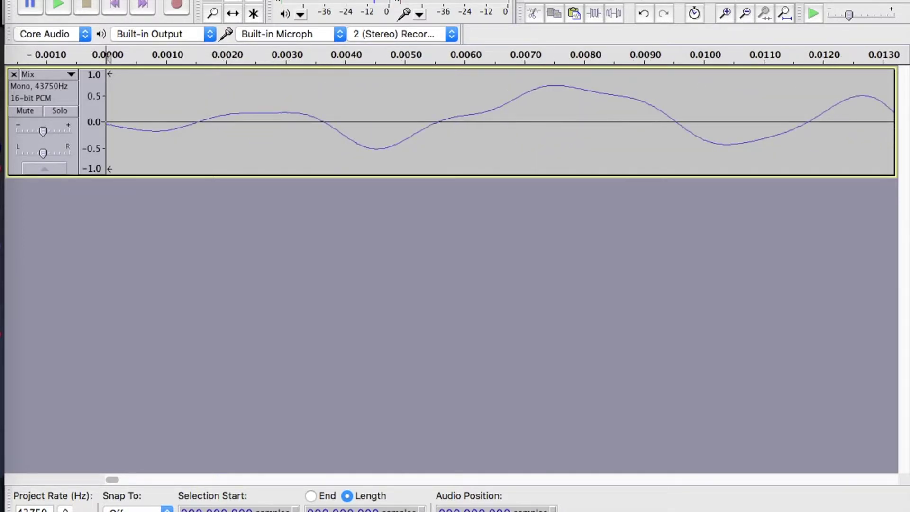
{"action": "left_click_drag", "start_coordinate": [108, 57], "coordinate": [195, 59]}
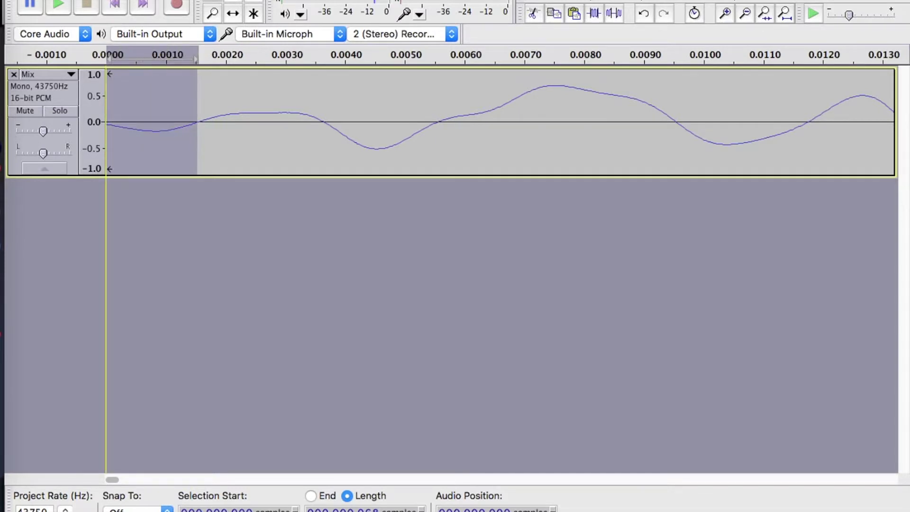
Step: Lengthen the opening trough by copying the stretch from about 0.0004 to 0.0011 s and pasting it near 0.0007 s
{"action": "left_click", "coordinate": [188, 122]}
{"action": "left_click_drag", "start_coordinate": [173, 122], "coordinate": [143, 122]}
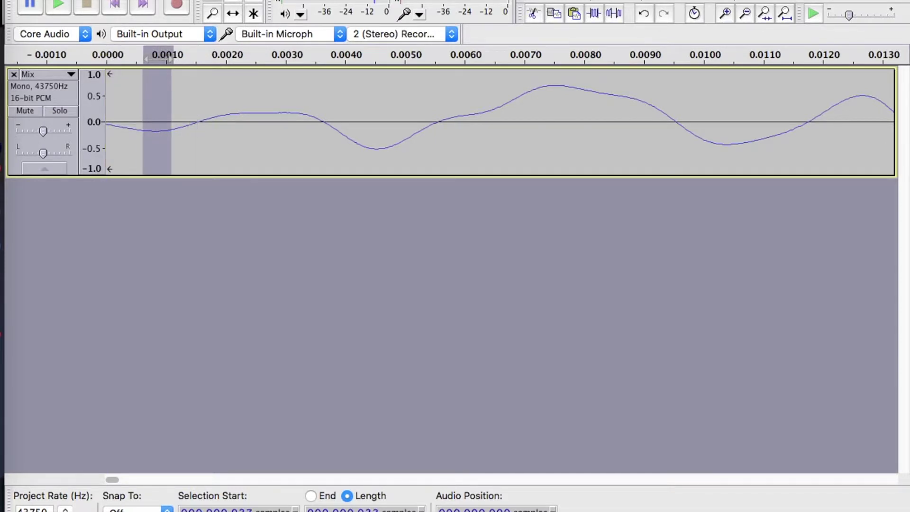
{"action": "left_click_drag", "start_coordinate": [142, 58], "coordinate": [128, 58]}
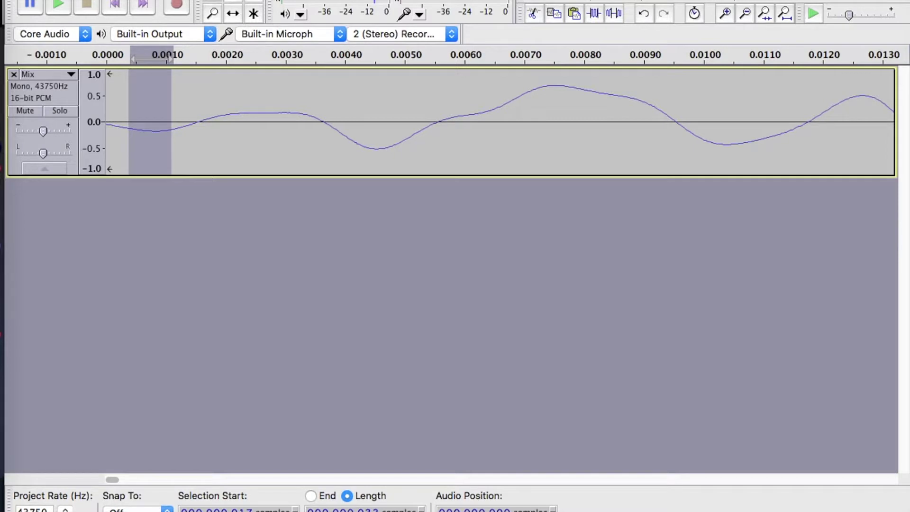
{"action": "left_click", "coordinate": [150, 121]}
{"action": "key", "text": "super+v"}
Step: Measure the lengthened opening trough from the track start to its zero crossing near 0.0023 s
{"action": "left_click", "coordinate": [286, 122]}
{"action": "left_click", "coordinate": [241, 122]}
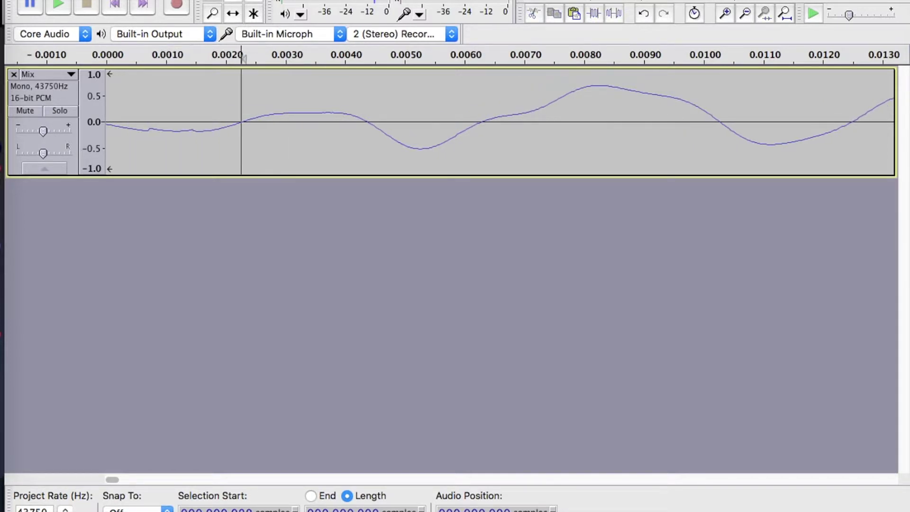
{"action": "left_click_drag", "start_coordinate": [242, 58], "coordinate": [107, 57]}
Step: Lengthen the opening trough further by copying the 8-sample stretch near 0.0012 s and pasting it within the trough
{"action": "left_click", "coordinate": [208, 122]}
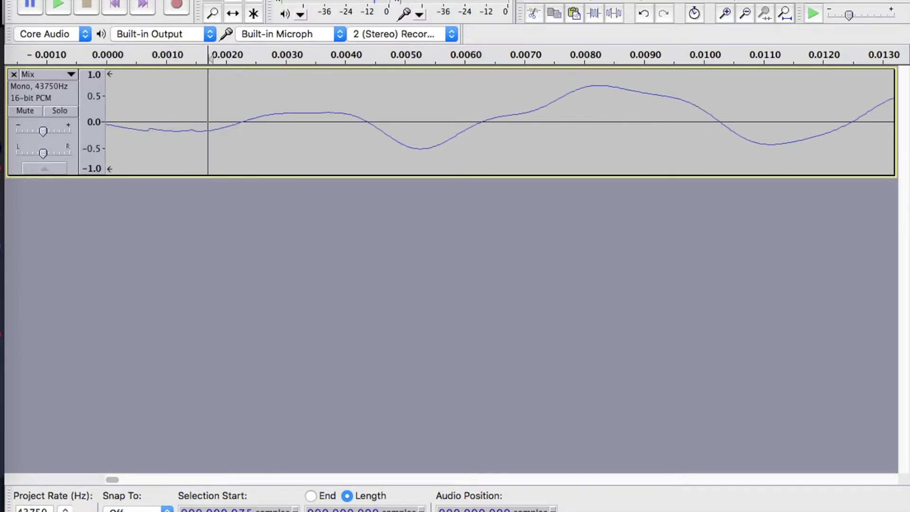
{"action": "left_click_drag", "start_coordinate": [186, 122], "coordinate": [175, 122]}
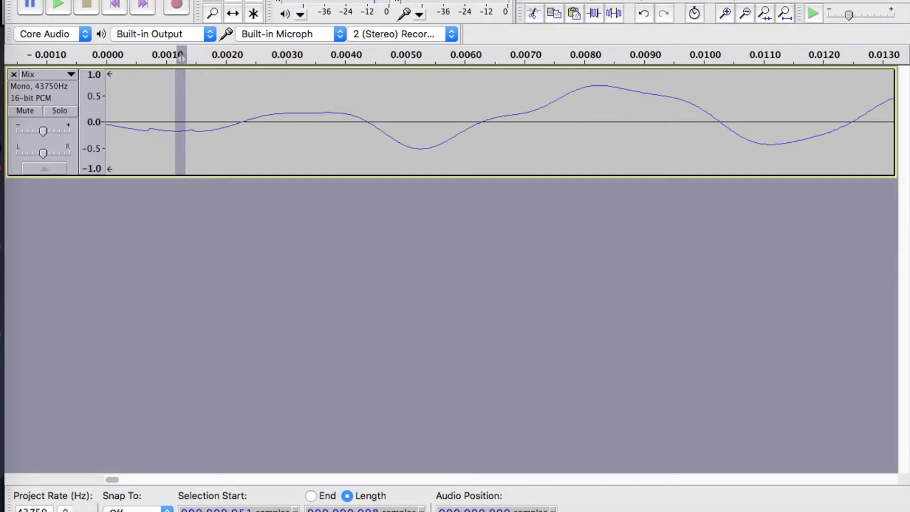
{"action": "left_click", "coordinate": [217, 58]}
{"action": "key", "text": "ctrl+v"}
{"action": "left_click", "coordinate": [283, 57]}
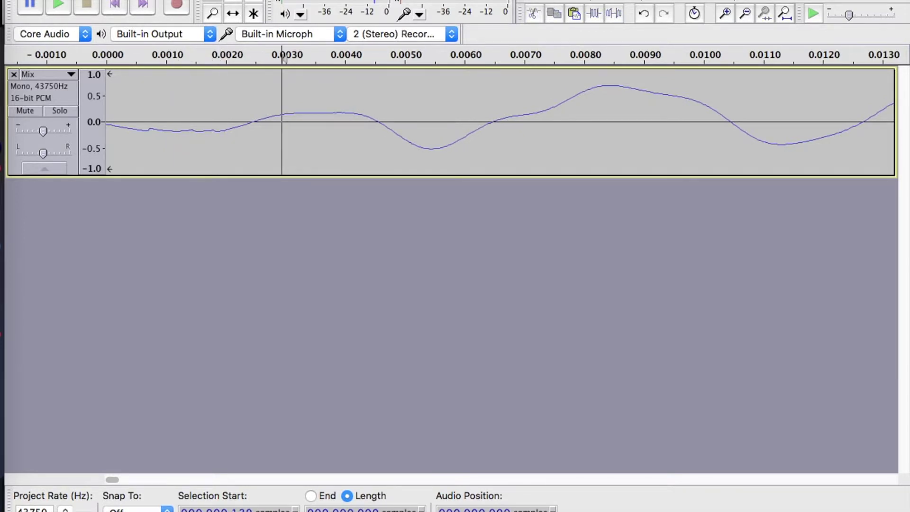
Step: Export the track to the eas-same folder as eas1040dec, a header-less RAW file with Unsigned 8 bit PCM encoding
{"action": "left_click", "coordinate": [69, 0]}
{"action": "left_click", "coordinate": [109, 151]}
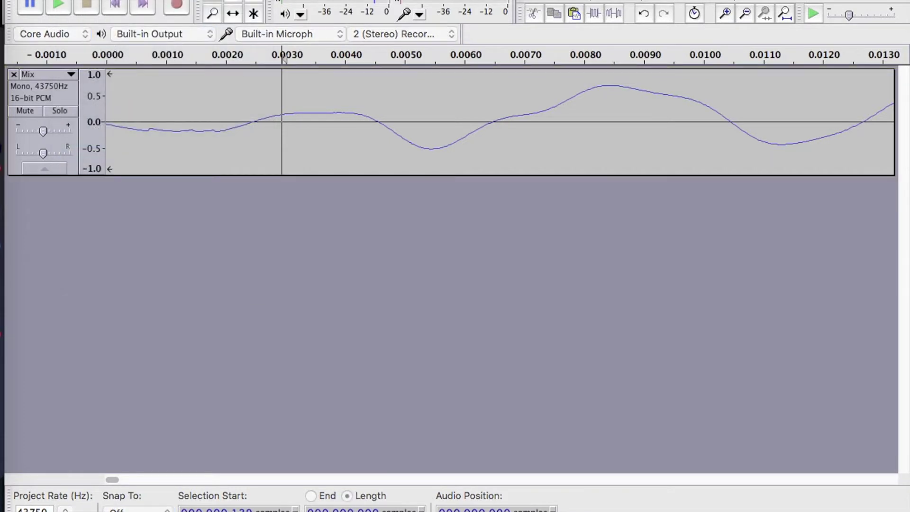
{"action": "left_click", "coordinate": [576, 81]}
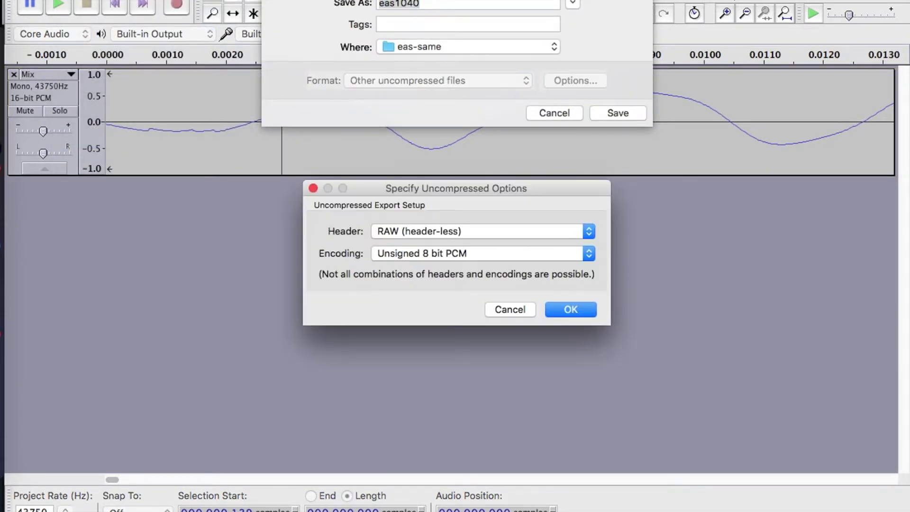
{"action": "key", "text": "Return"}
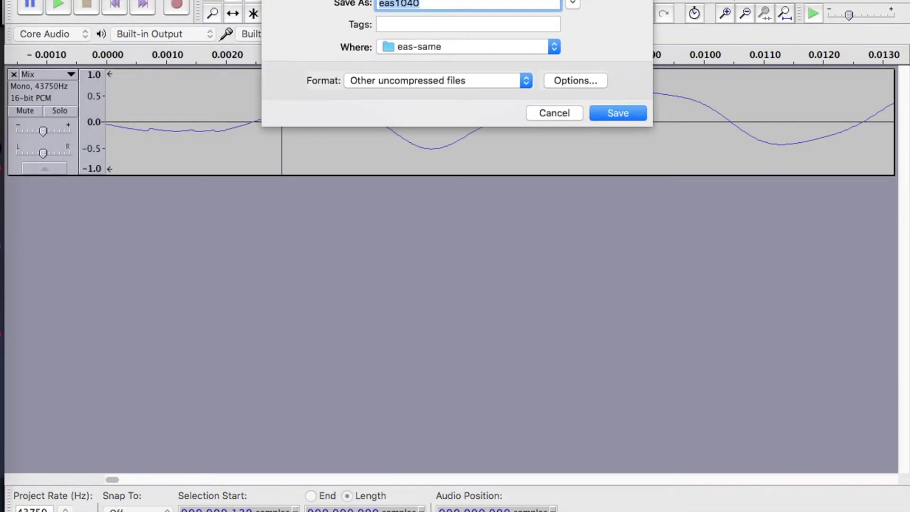
{"action": "key", "text": "Right"}
{"action": "type", "text": "dec"}
{"action": "key", "text": "Return"}
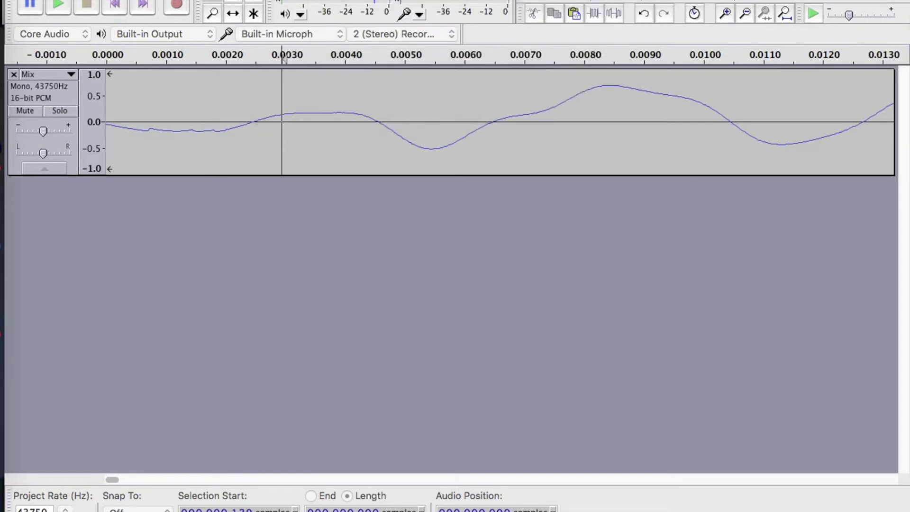
{"action": "key", "text": "Return"}
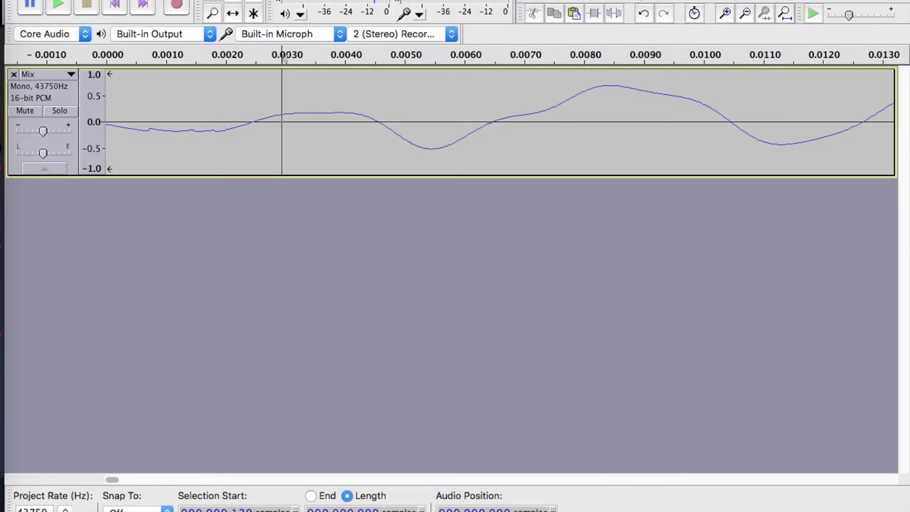
Step: Switch to the terminal, list the files in the eas-same folder and open same.c in vim
{"action": "left_click", "coordinate": [2, 110]}
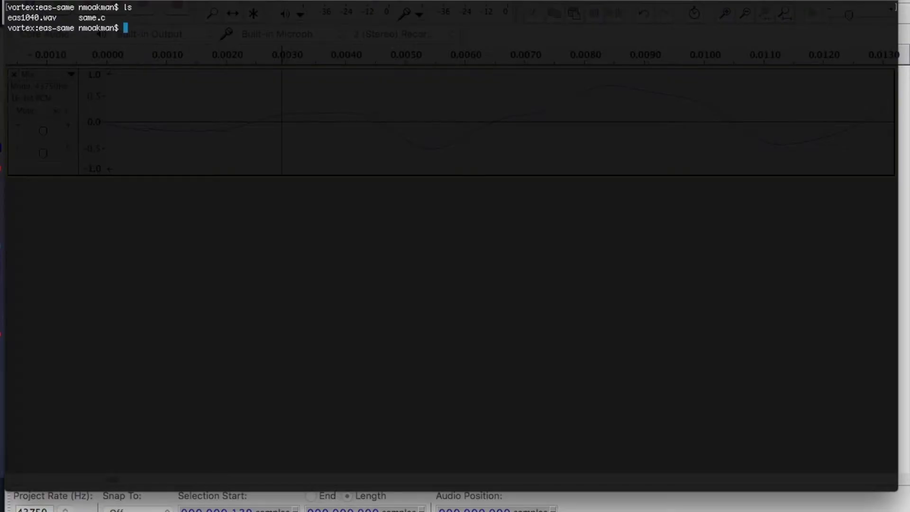
{"action": "type", "text": "ls"}
{"action": "key", "text": "Return"}
{"action": "type", "text": "vim same"}
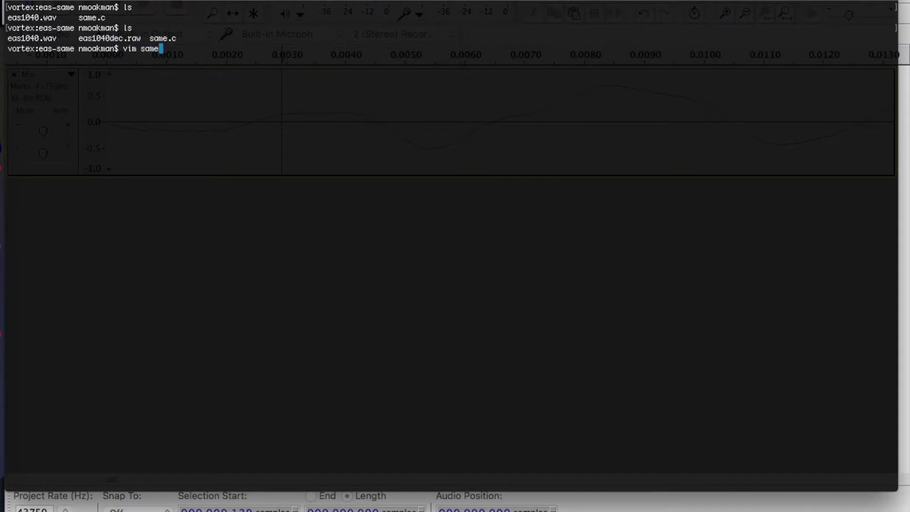
{"action": "key", "text": "Tab"}
{"action": "key", "text": "Return"}
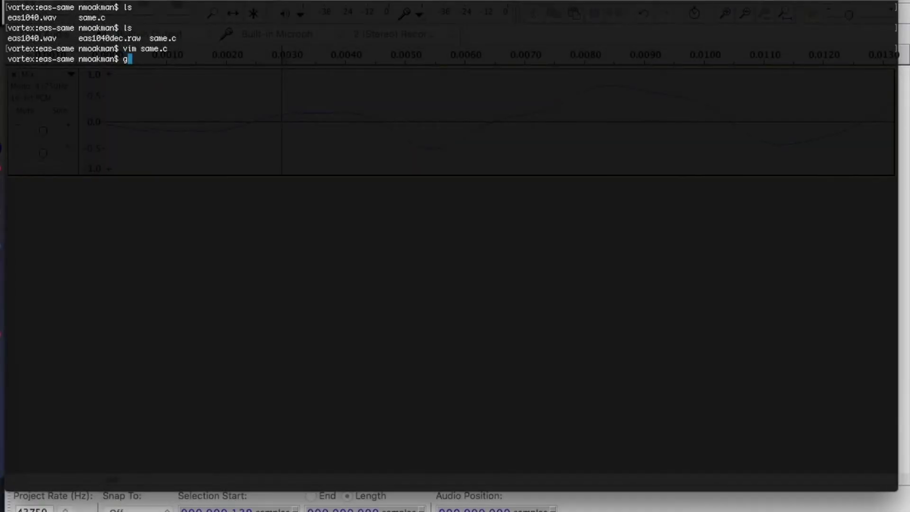
Step: Compile same.c with gcc and run the resulting a.out decoder
{"action": "type", "text": "cc same.c"}
{"action": "key", "text": "Return"}
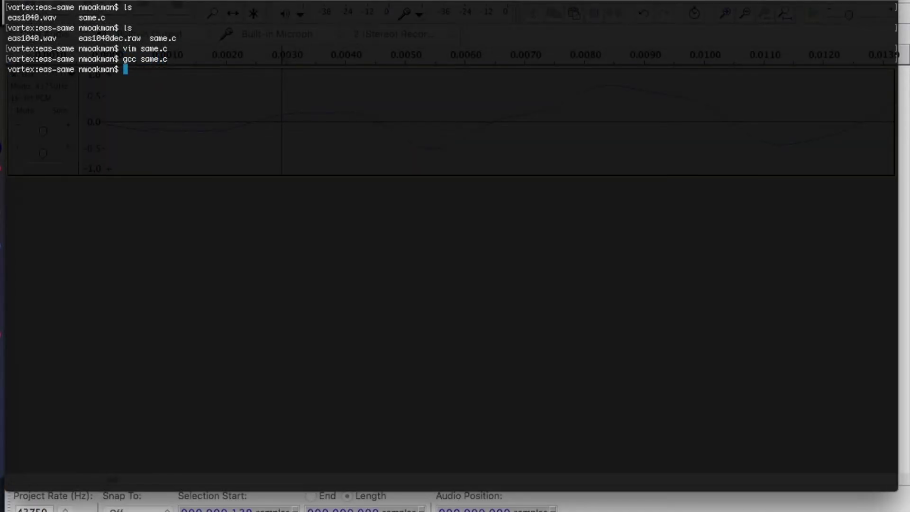
{"action": "type", "text": "./a.out"}
{"action": "key", "text": "Return"}
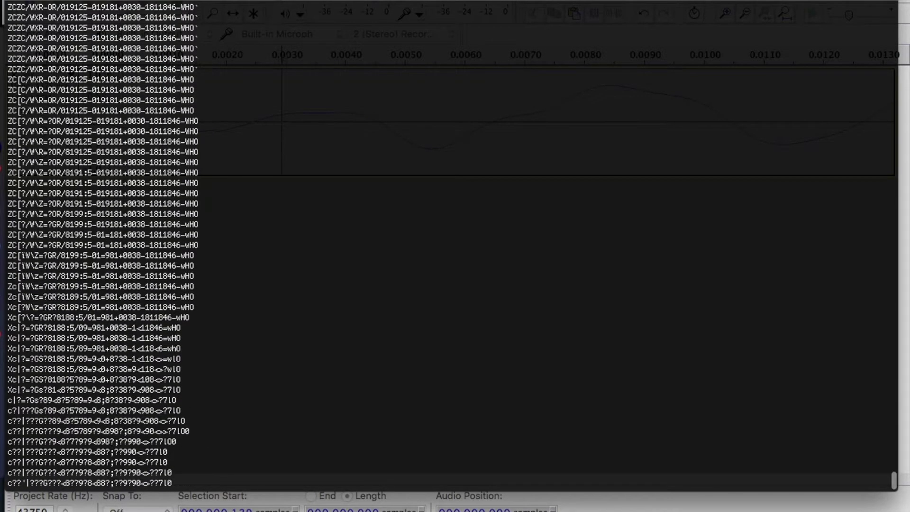
Step: Look back through the decoder output for a cleanly decoded ZCZC header and highlight that line
{"action": "scroll", "coordinate": [107, 261], "scroll_direction": "up", "scroll_amount": 6}
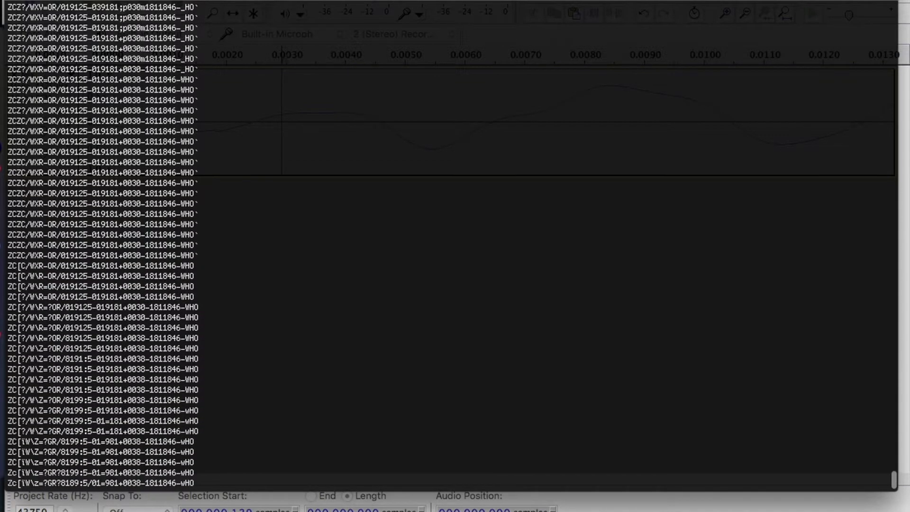
{"action": "scroll", "coordinate": [108, 261], "scroll_direction": "up", "scroll_amount": 3}
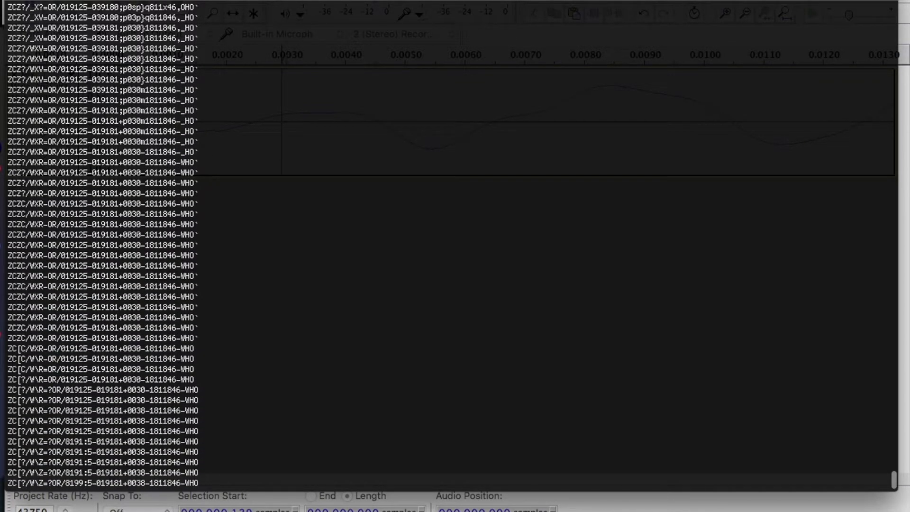
{"action": "triple_click", "coordinate": [161, 204]}
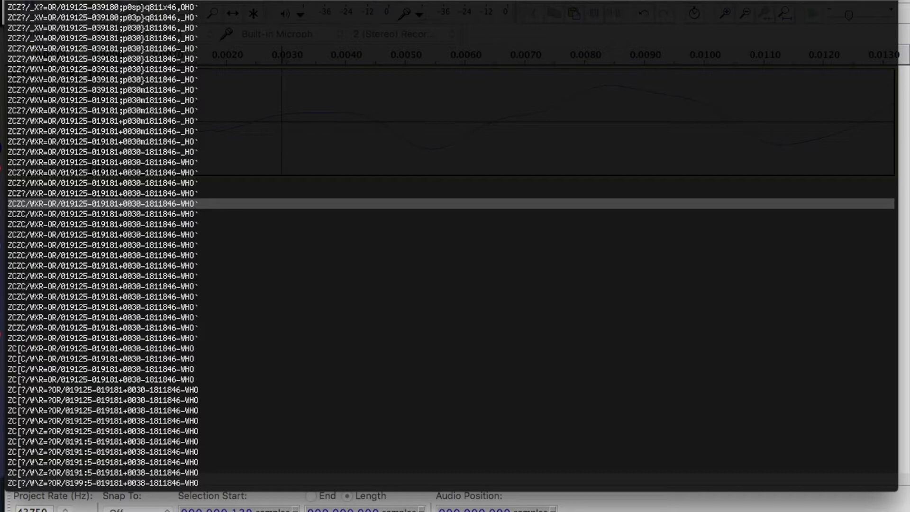
{"action": "double_click", "coordinate": [143, 246]}
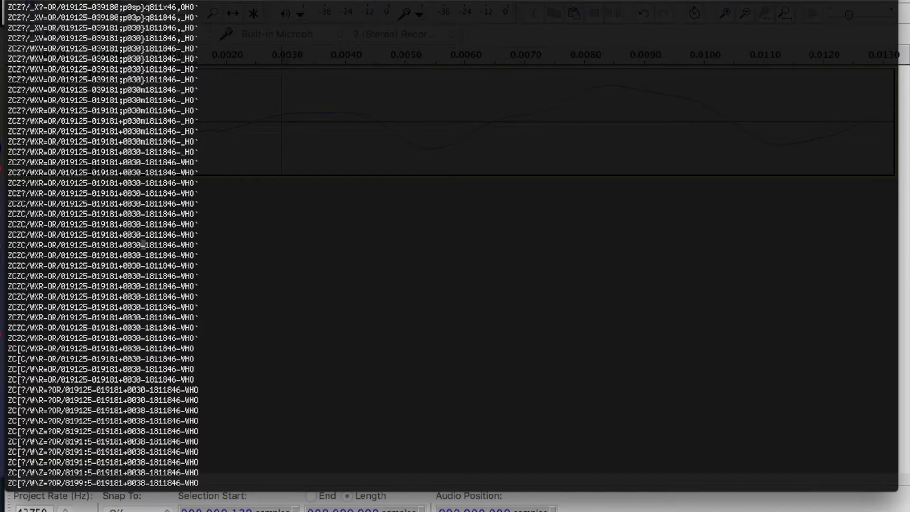
{"action": "scroll", "coordinate": [143, 245], "scroll_direction": "up", "scroll_amount": 2}
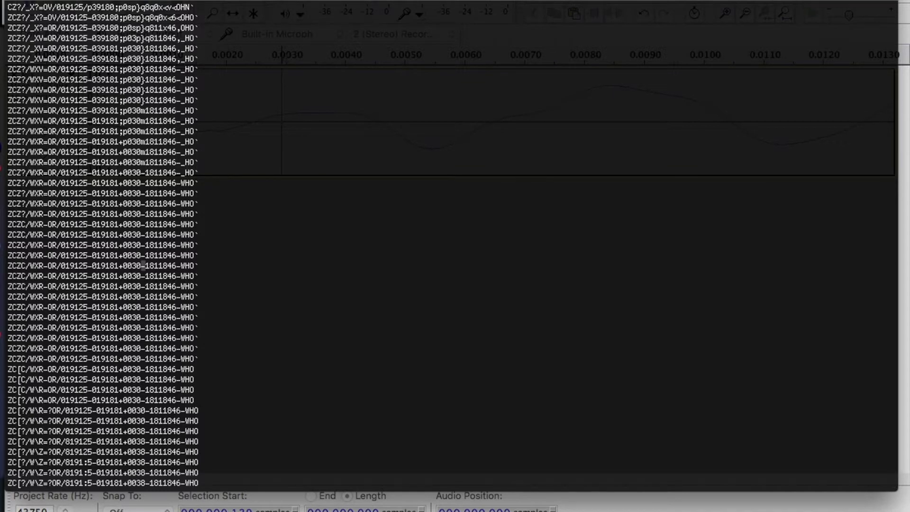
Step: Copy the first location code, 019125, from a decoded ZCZC line and search for it on the browser's WXL57 county coverage page
{"action": "double_click", "coordinate": [74, 276]}
{"action": "key", "text": "super+c"}
{"action": "left_click", "coordinate": [2, 244]}
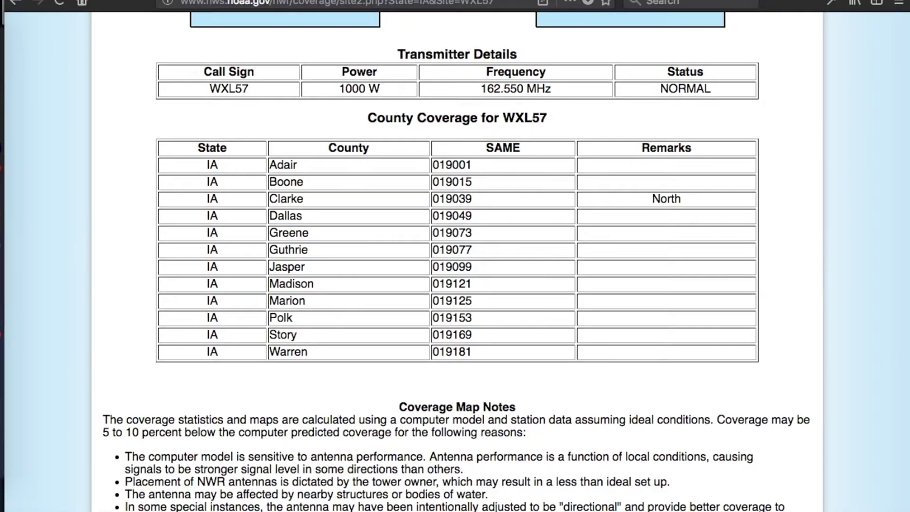
{"action": "key", "text": "super+f"}
{"action": "key", "text": "super+v"}
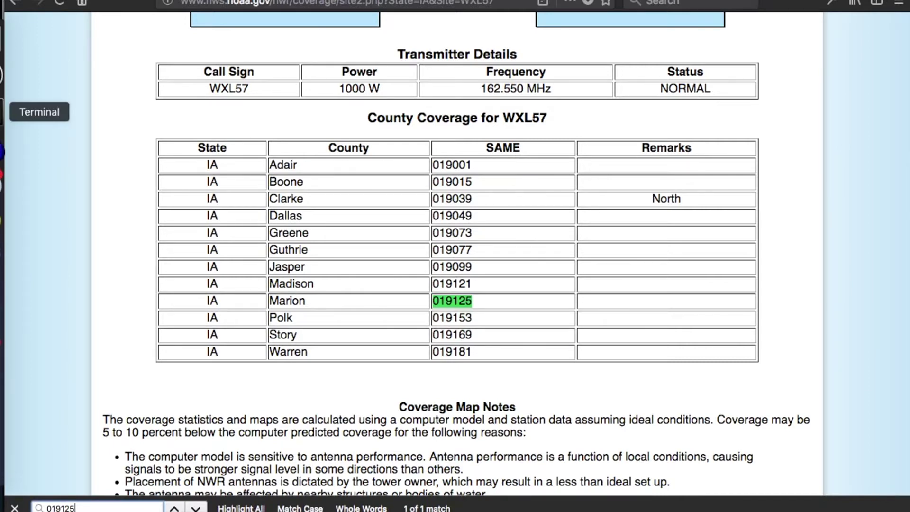
Step: Copy the second location code, 019181, from the decoded line in the terminal and search for it on the WXL57 coverage page
{"action": "left_click", "coordinate": [2, 112]}
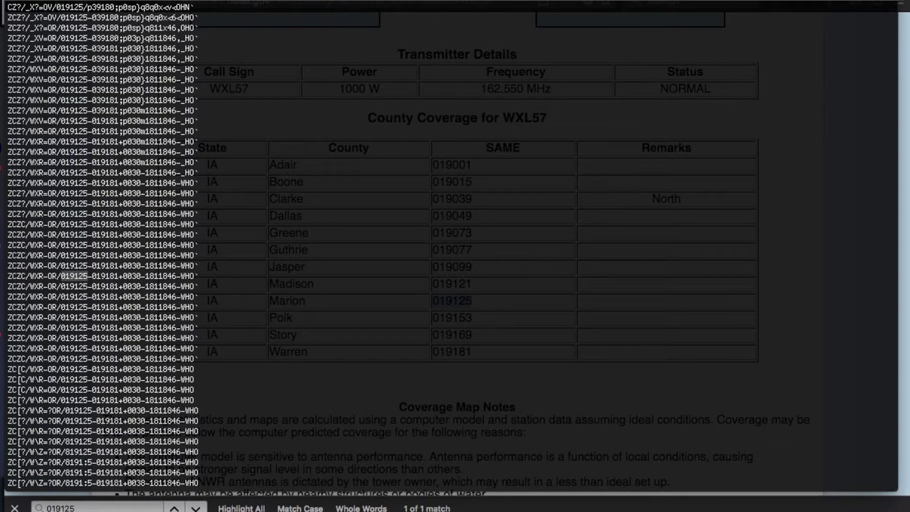
{"action": "double_click", "coordinate": [105, 276]}
{"action": "key", "text": "super+c"}
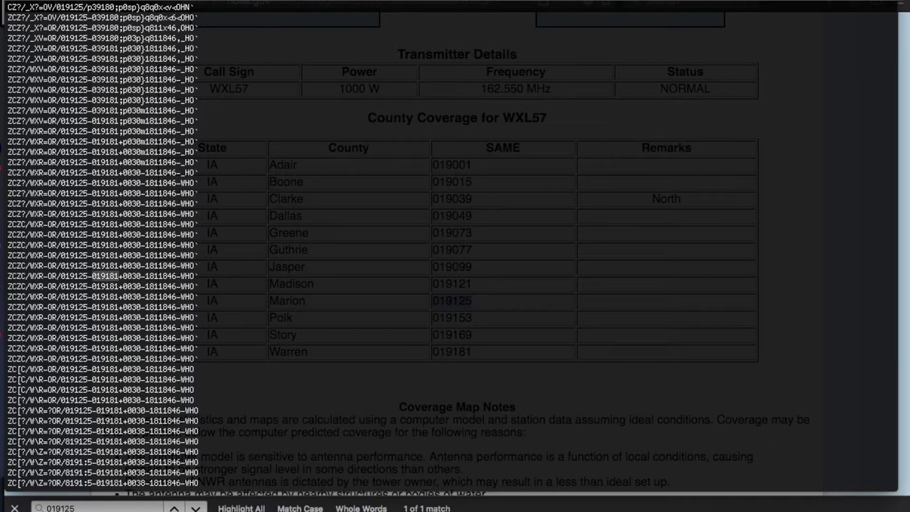
{"action": "left_click", "coordinate": [107, 277]}
{"action": "left_click", "coordinate": [2, 245]}
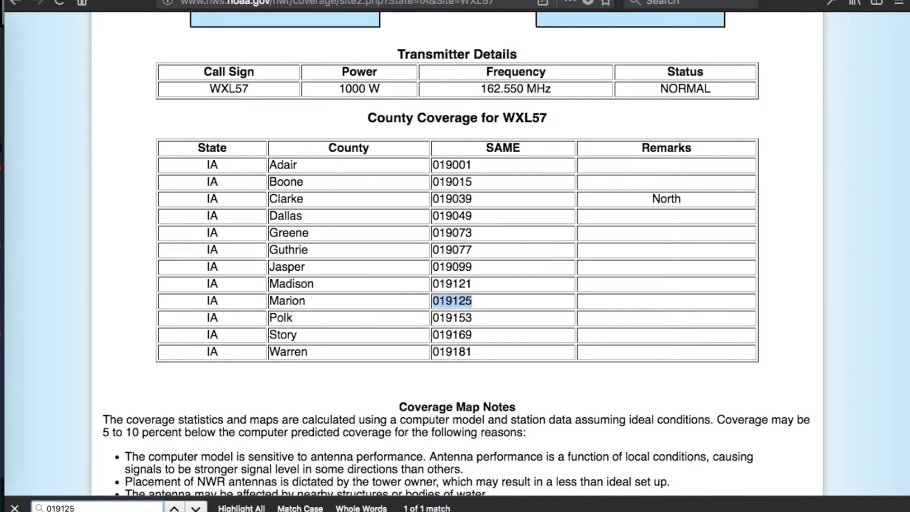
{"action": "key", "text": "super+f"}
{"action": "key", "text": "super+v"}
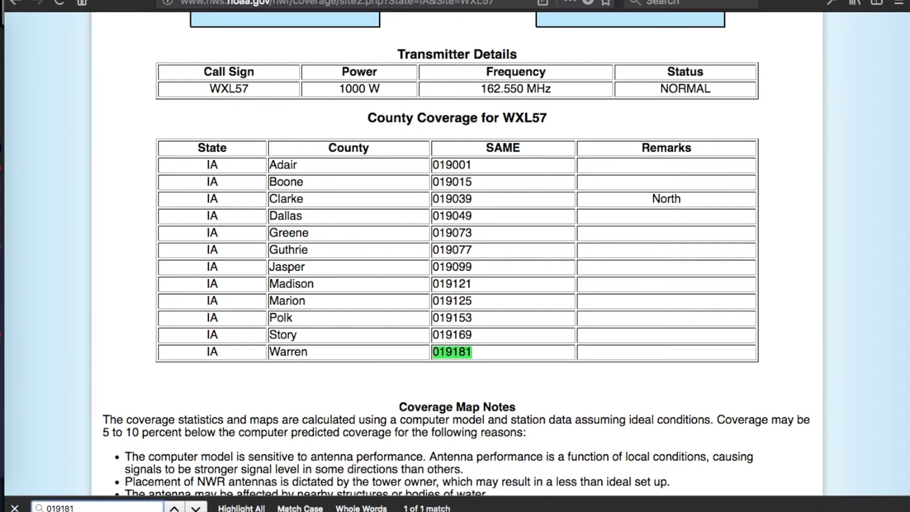
Step: Return to the terminal and highlight a complete decoded ZCZC/WXR-OR line in the output
{"action": "left_click", "coordinate": [2, 112]}
{"action": "left_click", "coordinate": [2, 144]}
{"action": "left_click", "coordinate": [2, 112]}
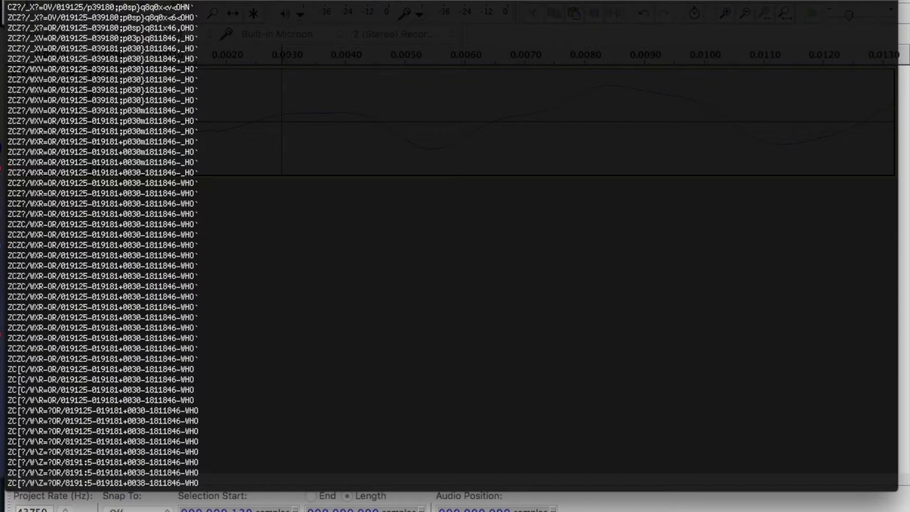
{"action": "triple_click", "coordinate": [106, 327]}
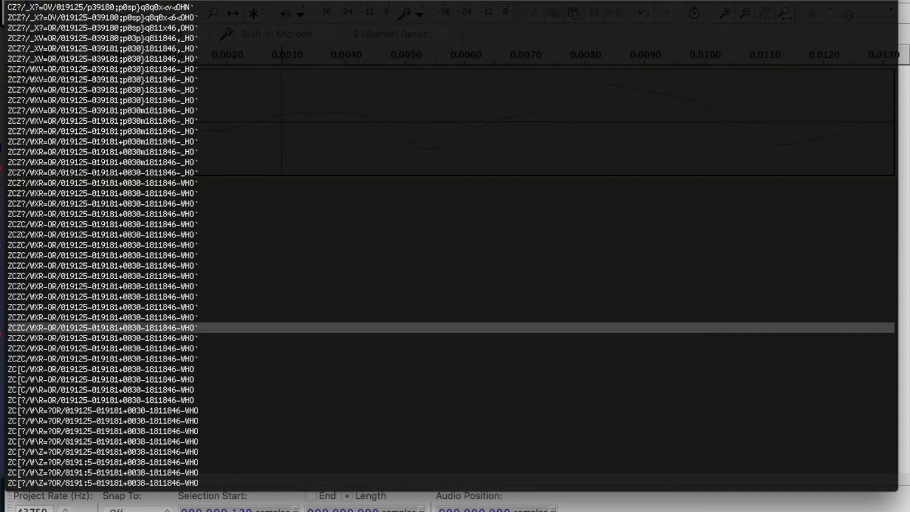